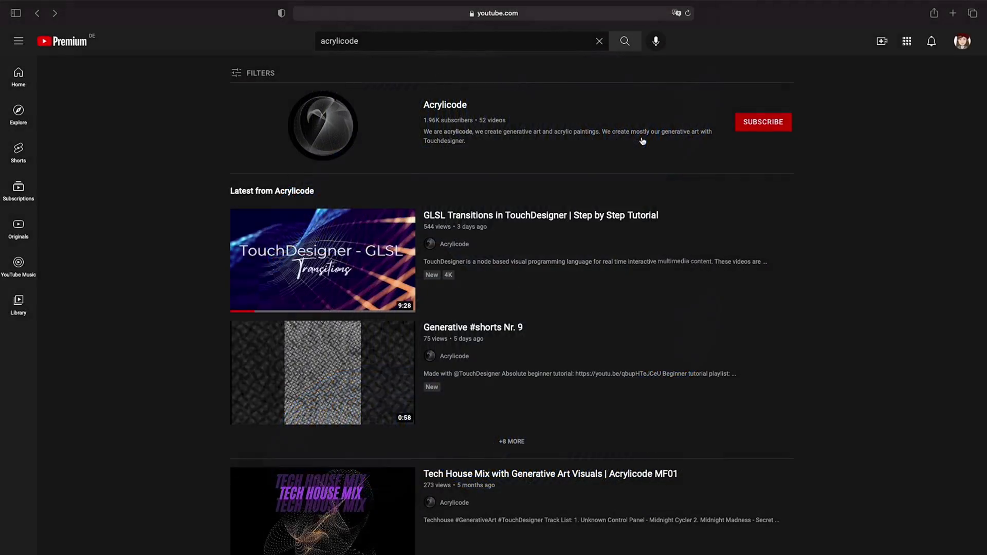
- Subscribe to the Acrylicode YouTube channel and set its notifications to All
{"action": "left_click", "coordinate": [775, 126]}
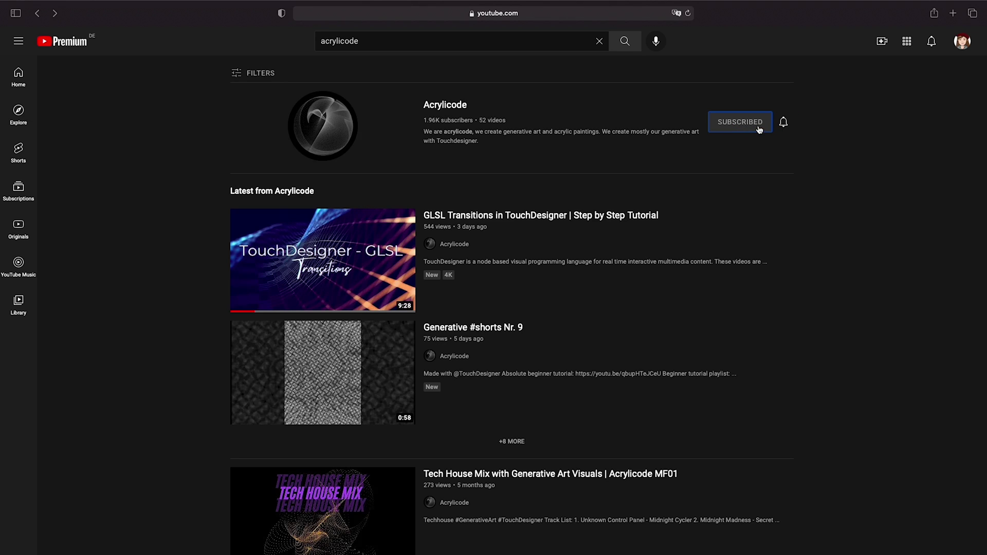
{"action": "left_click", "coordinate": [784, 124]}
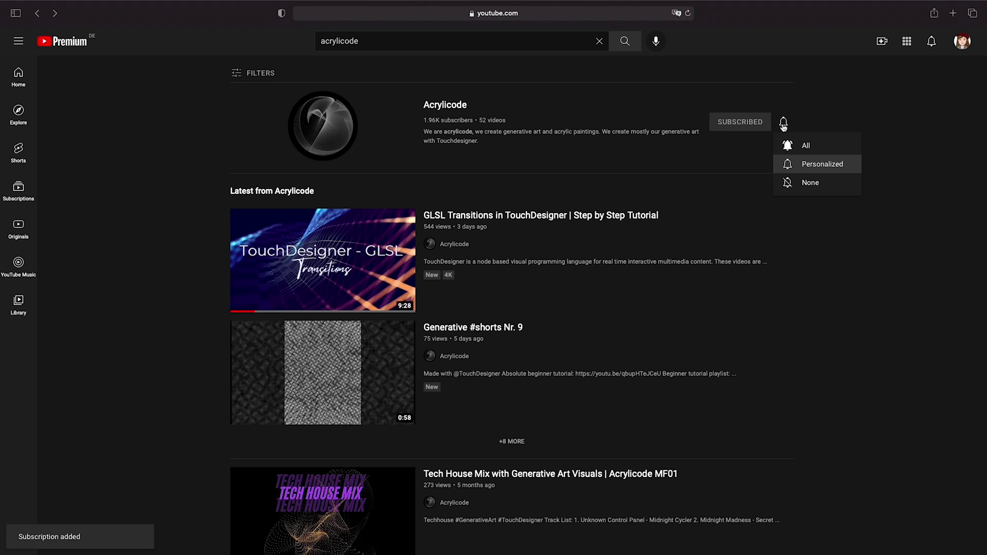
{"action": "left_click", "coordinate": [793, 146]}
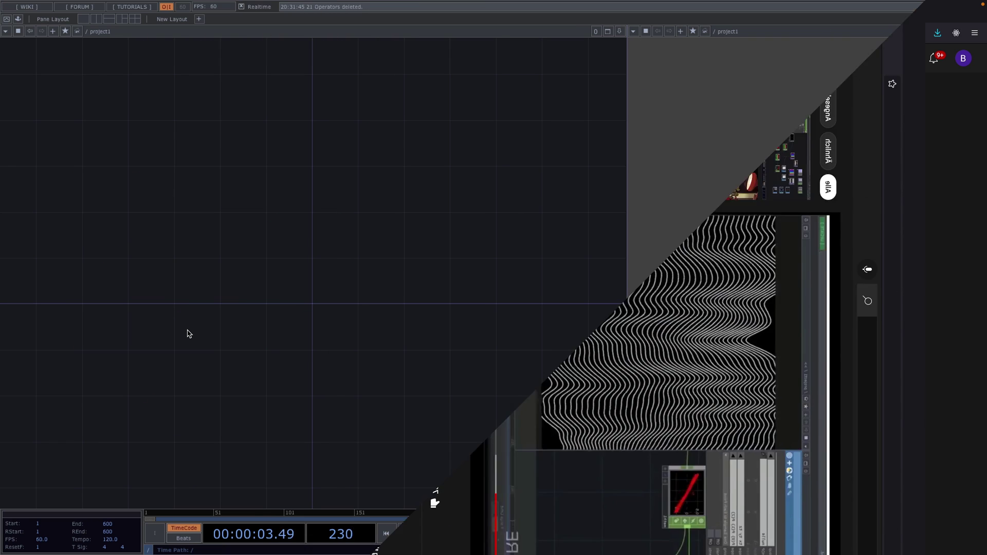
- Add a Circle SOP, circle1, and a Geometry COMP, geo1, placed after it
{"action": "key", "text": "Tab"}
{"action": "key", "text": "Tab"}
{"action": "key", "text": "Tab"}
{"action": "key", "text": "Tab"}
{"action": "type", "text": "cir"}
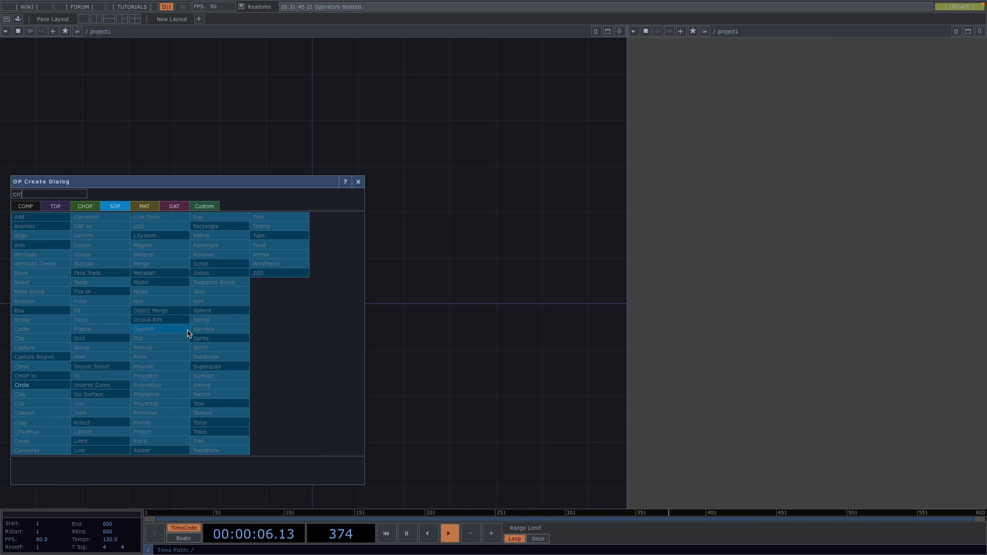
{"action": "left_click", "coordinate": [49, 385]}
{"action": "left_click", "coordinate": [77, 302]}
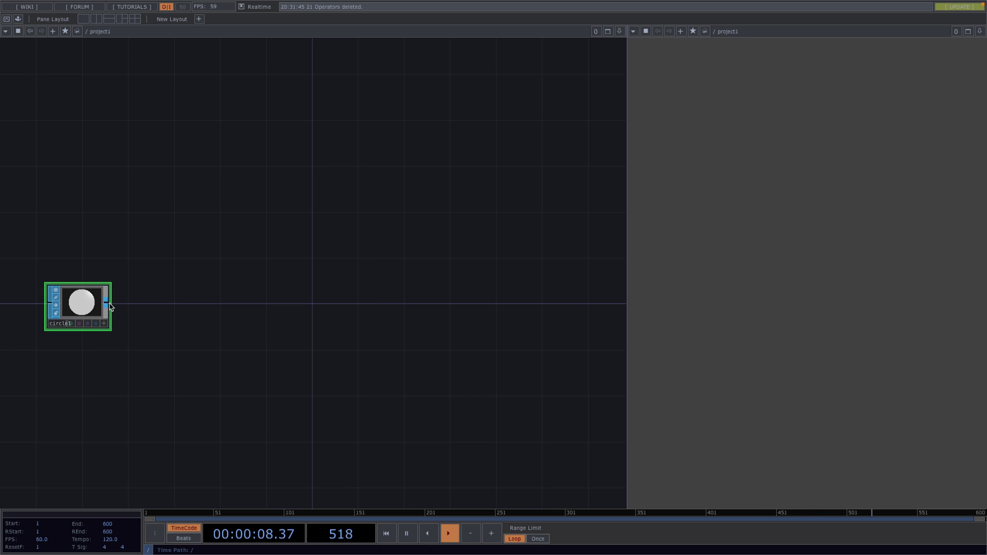
{"action": "key", "text": "Tab"}
{"action": "type", "text": "ge"}
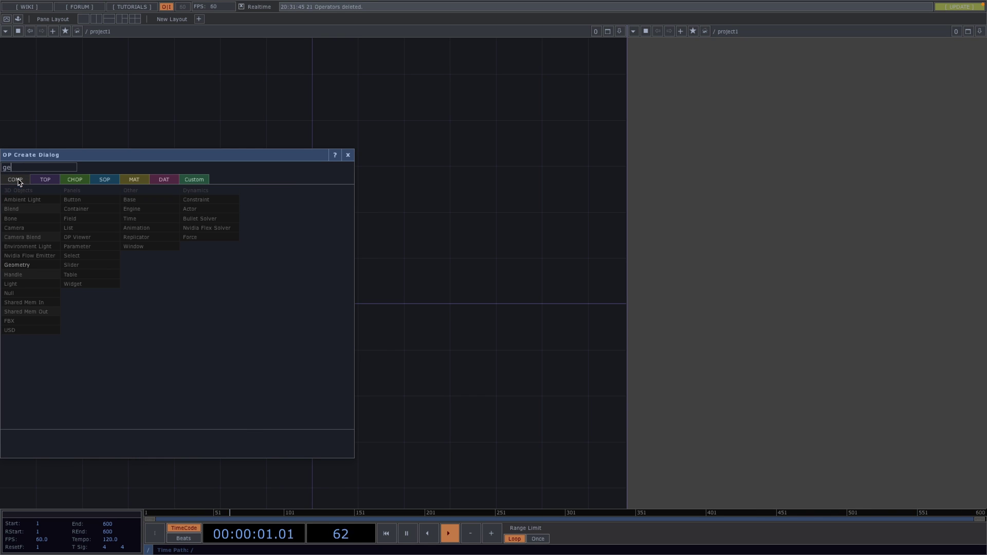
{"action": "left_click", "coordinate": [30, 267]}
{"action": "left_click", "coordinate": [314, 308]}
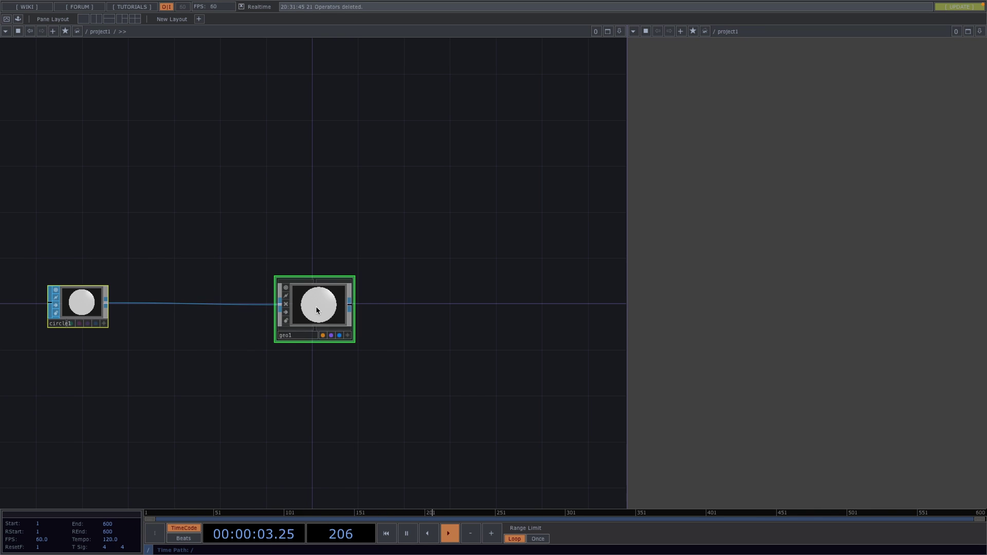
- Add cam1 above geo1, render1 to its right, and a null1 following render1
{"action": "key", "text": "Tab"}
{"action": "type", "text": "cam"}
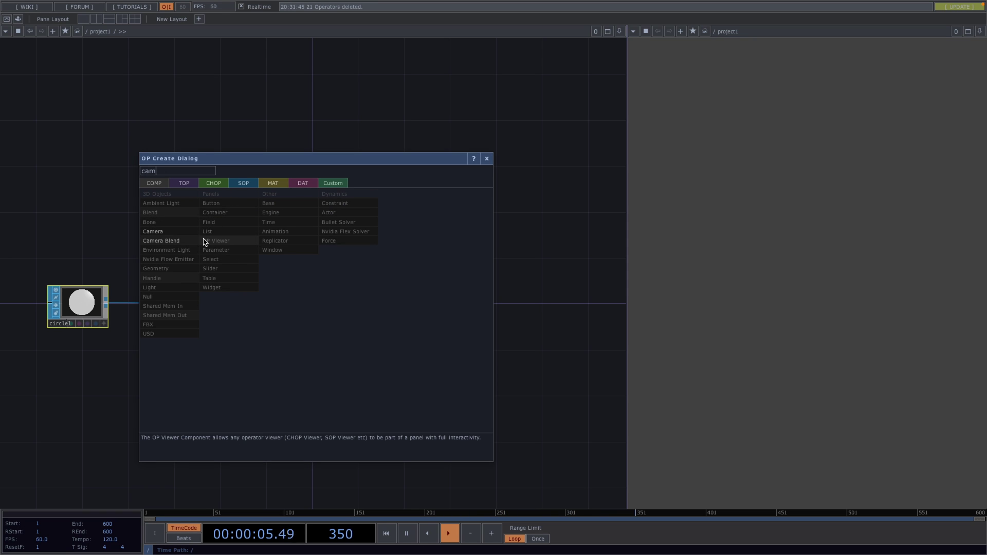
{"action": "left_click", "coordinate": [183, 231]}
{"action": "left_click", "coordinate": [312, 223]}
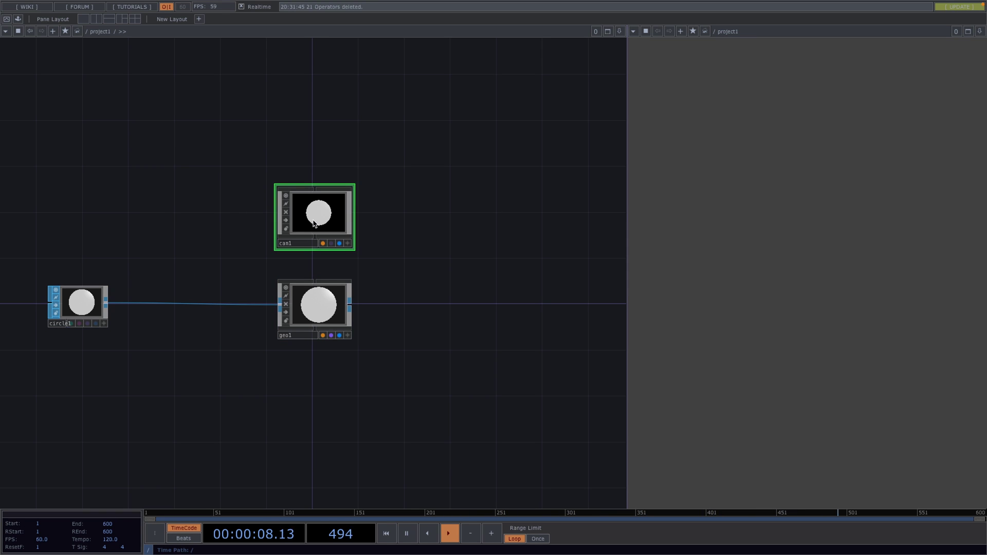
{"action": "key", "text": "Tab"}
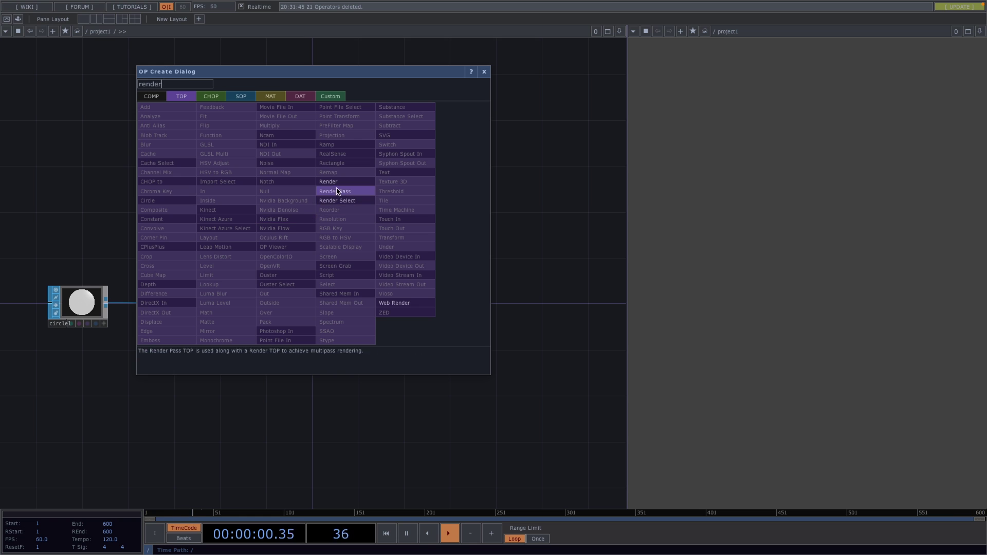
{"action": "left_click", "coordinate": [336, 186]}
{"action": "left_click", "coordinate": [415, 314]}
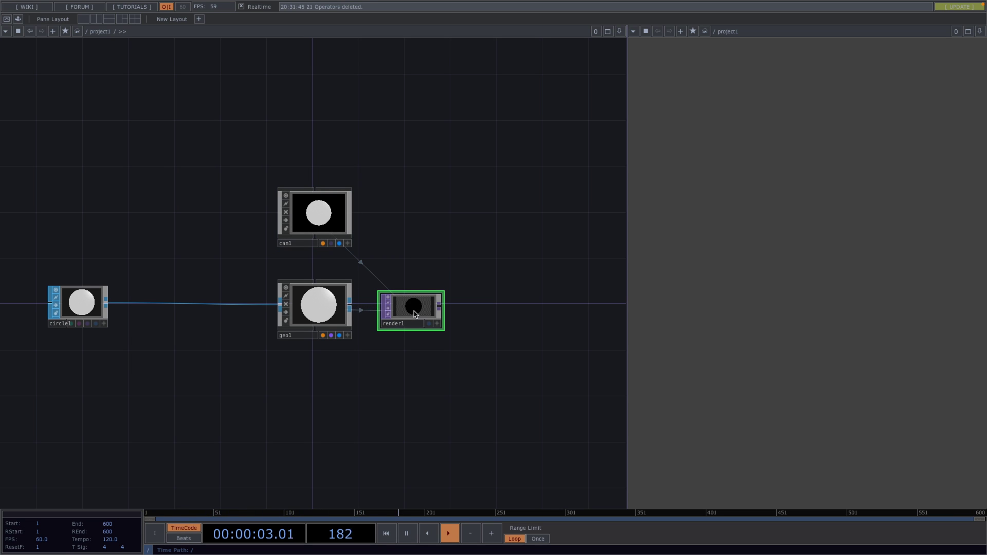
{"action": "right_click", "coordinate": [439, 309]}
{"action": "left_click", "coordinate": [594, 309]}
{"action": "left_click", "coordinate": [613, 324]}
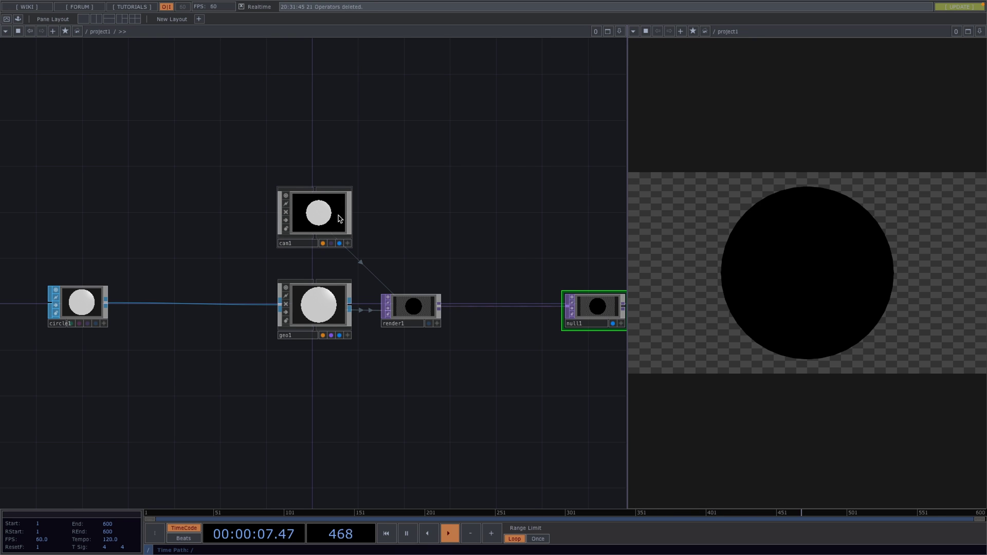
- Create a Line MAT, line1, and assign it as geo1's material
{"action": "key", "text": "Tab"}
{"action": "left_click", "coordinate": [296, 92]}
{"action": "type", "text": "lin"}
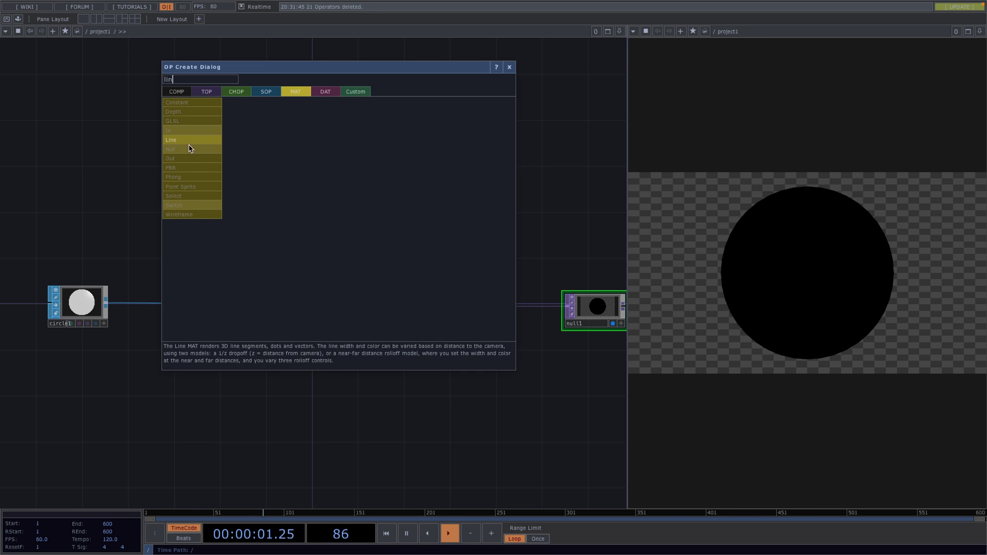
{"action": "left_click", "coordinate": [192, 140]}
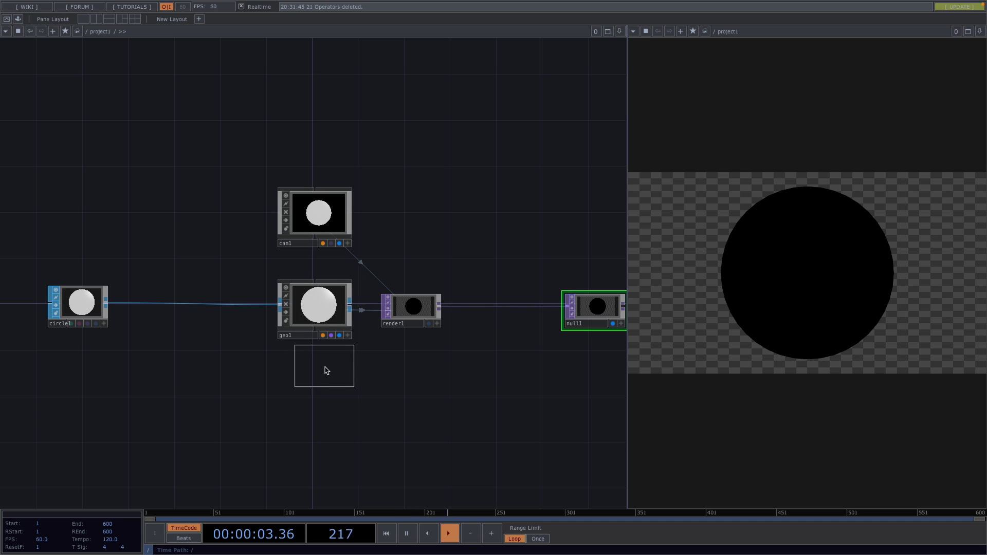
{"action": "left_click", "coordinate": [319, 388]}
{"action": "left_click_drag", "start_coordinate": [319, 386], "coordinate": [313, 315]}
{"action": "left_click", "coordinate": [309, 305]}
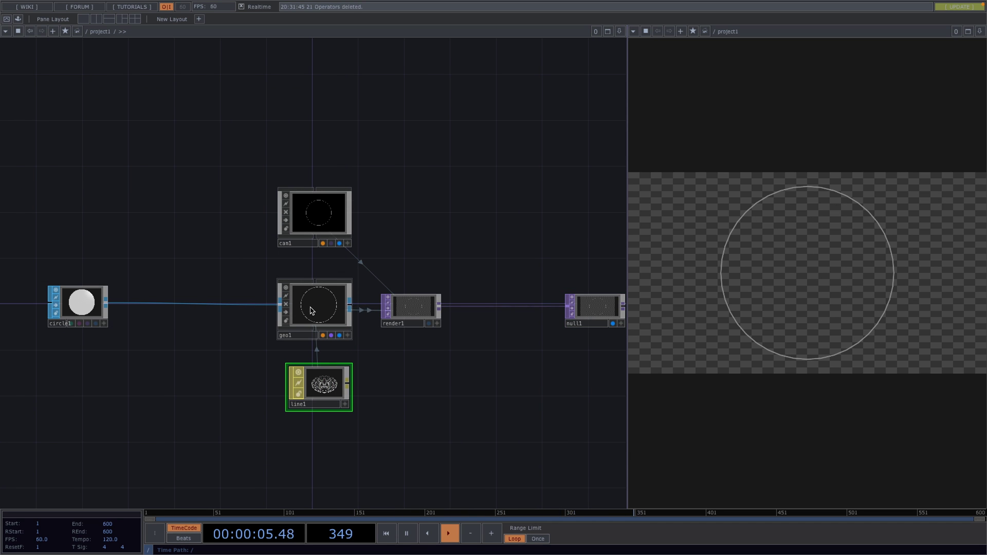
- Insert transform1 between render1 and null1 with Comp Over Background Color enabled
{"action": "left_click_drag", "start_coordinate": [489, 335], "coordinate": [354, 335]}
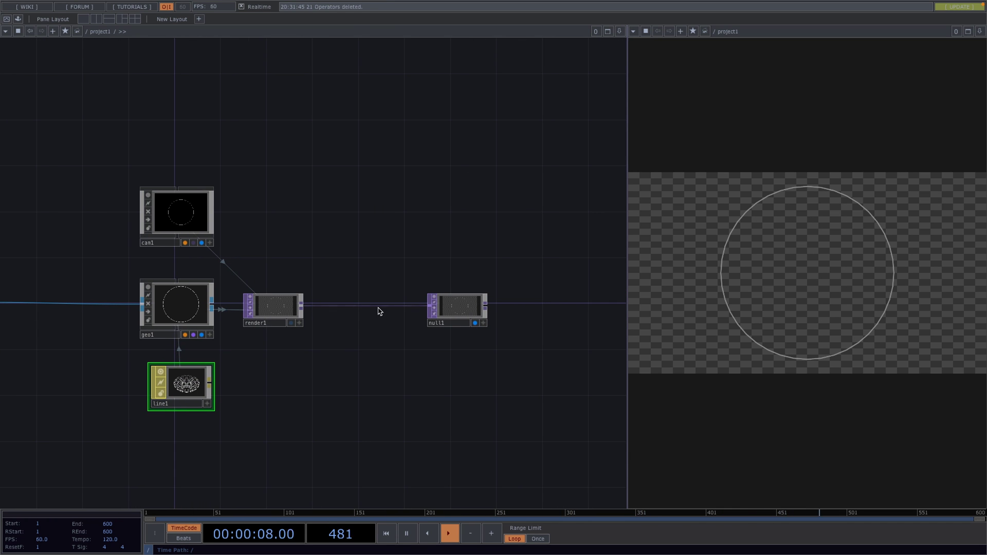
{"action": "right_click", "coordinate": [385, 290]}
{"action": "left_click", "coordinate": [394, 299]}
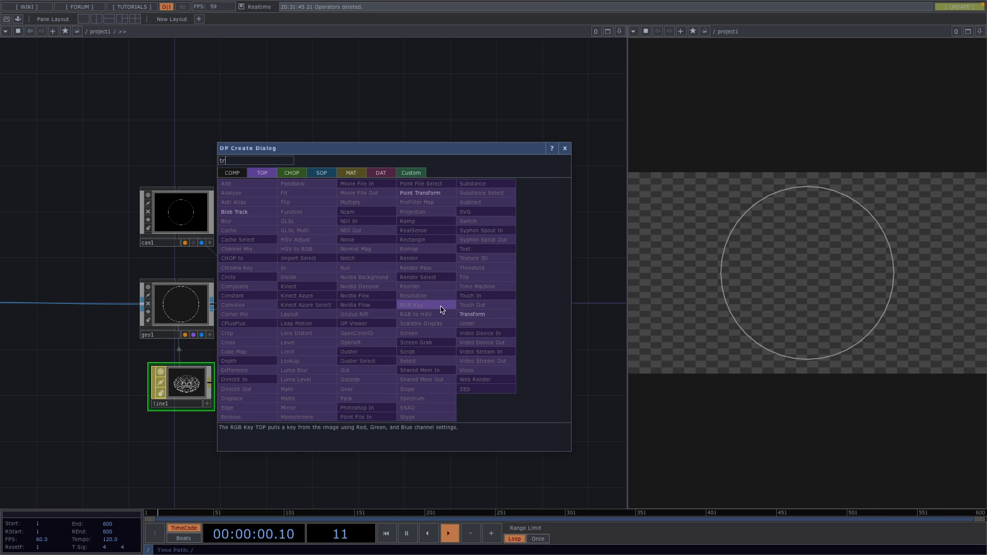
{"action": "left_click", "coordinate": [472, 315]}
{"action": "left_click", "coordinate": [392, 309]}
{"action": "key", "text": "p"}
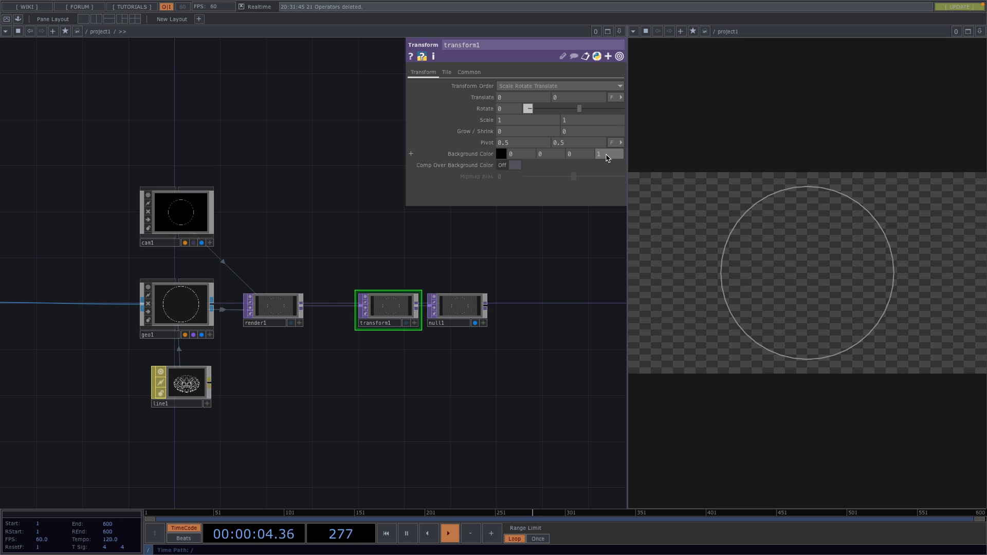
{"action": "left_click", "coordinate": [513, 166]}
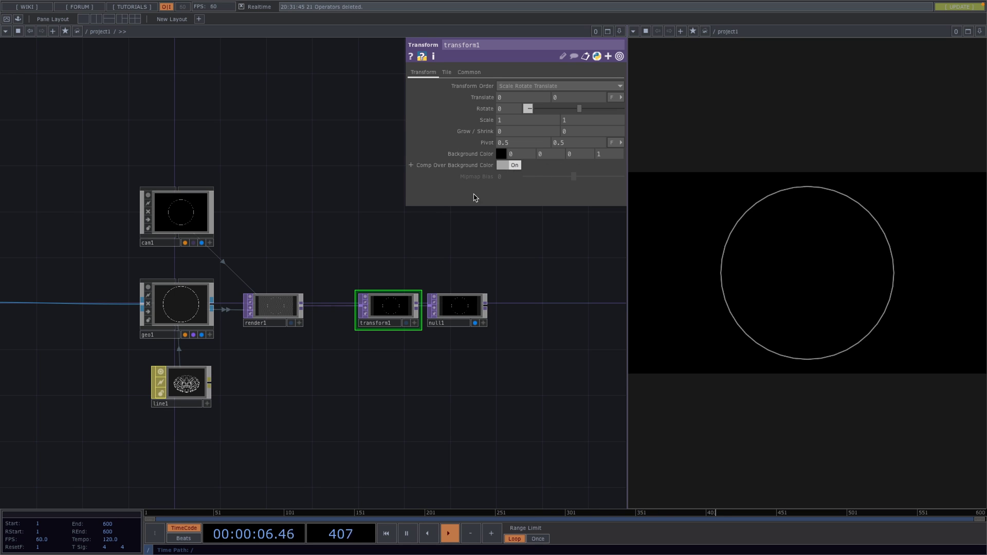
- Set render1's resolution to 1280 x 1280
{"action": "left_click", "coordinate": [275, 307]}
{"action": "left_click", "coordinate": [548, 72]}
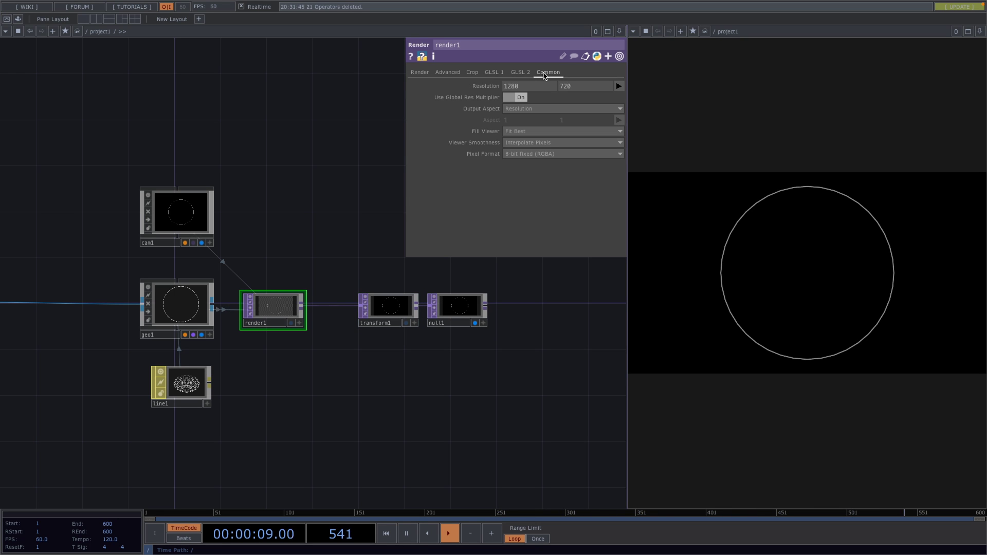
{"action": "left_click", "coordinate": [571, 89]}
{"action": "type", "text": "1280"}
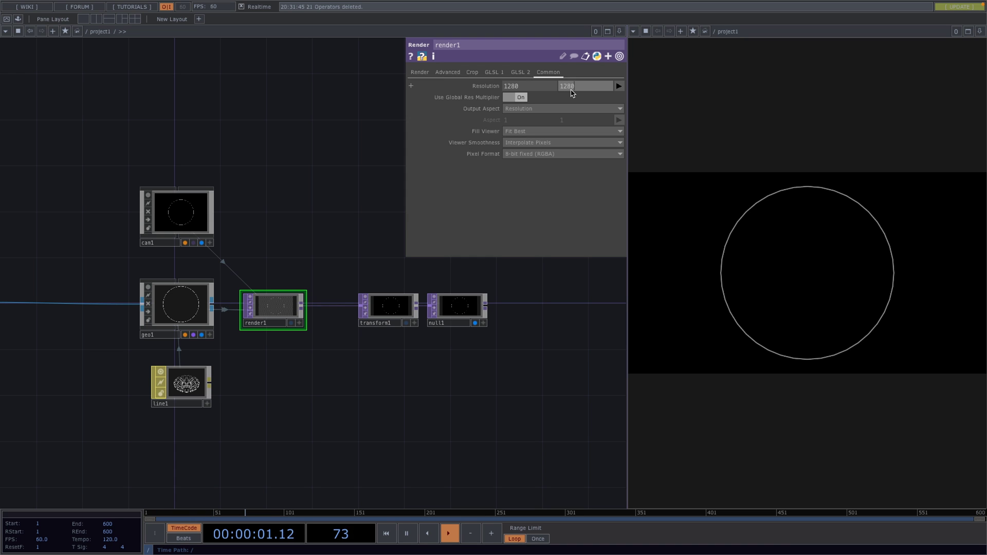
{"action": "key", "text": "Return"}
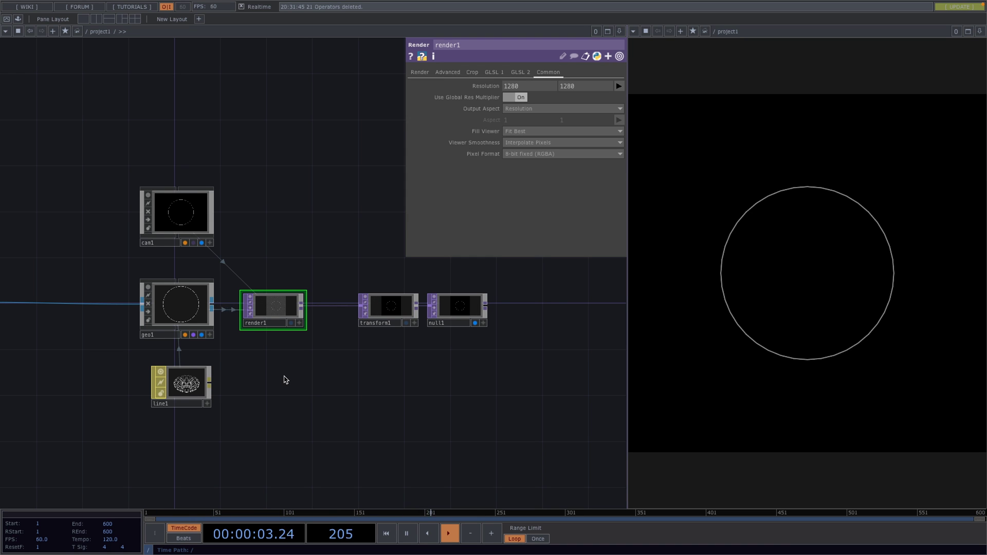
{"action": "left_click_drag", "start_coordinate": [283, 379], "coordinate": [533, 372]}
- Give circle1 100 divisions and Open Arc type, then drag it further left
{"action": "scroll", "coordinate": [534, 372], "scroll_direction": "down", "scroll_amount": 3}
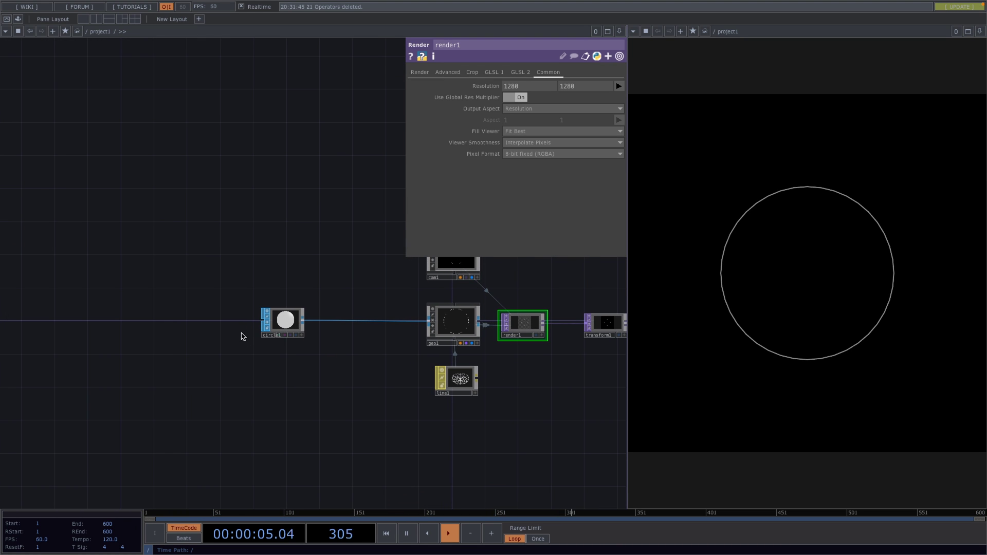
{"action": "left_click", "coordinate": [282, 320]}
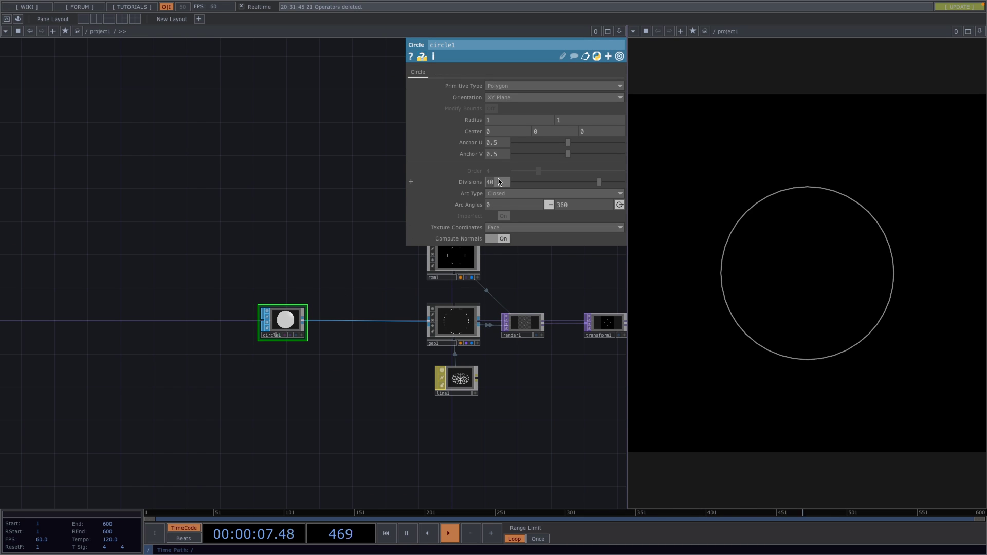
{"action": "type", "text": "00"}
{"action": "key", "text": "Return"}
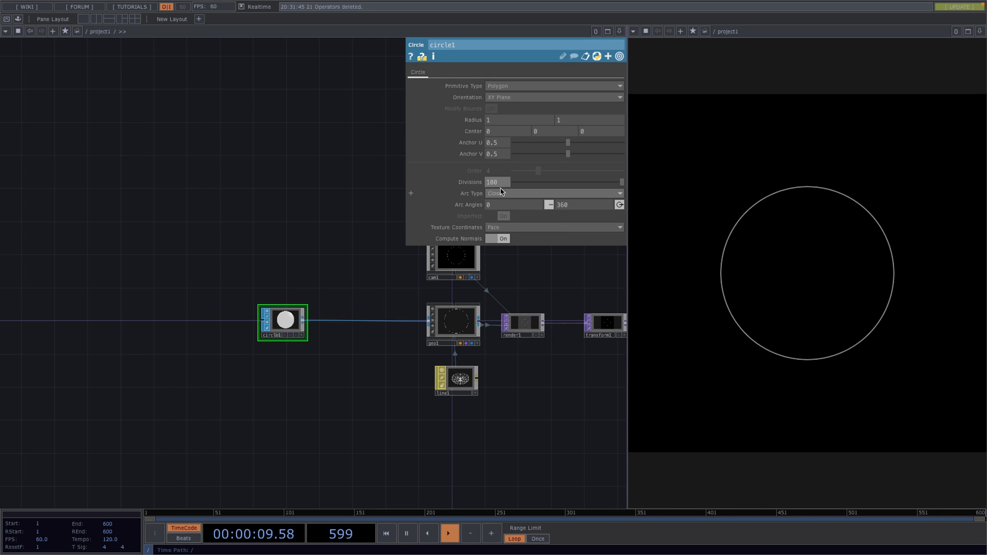
{"action": "left_click", "coordinate": [503, 193]}
{"action": "left_click", "coordinate": [507, 216]}
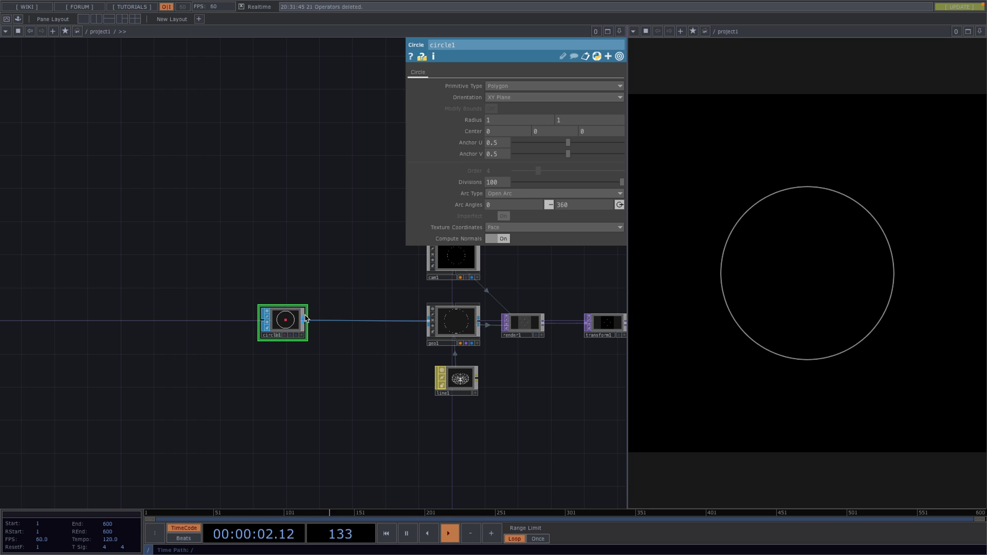
{"action": "left_click_drag", "start_coordinate": [295, 323], "coordinate": [122, 319]}
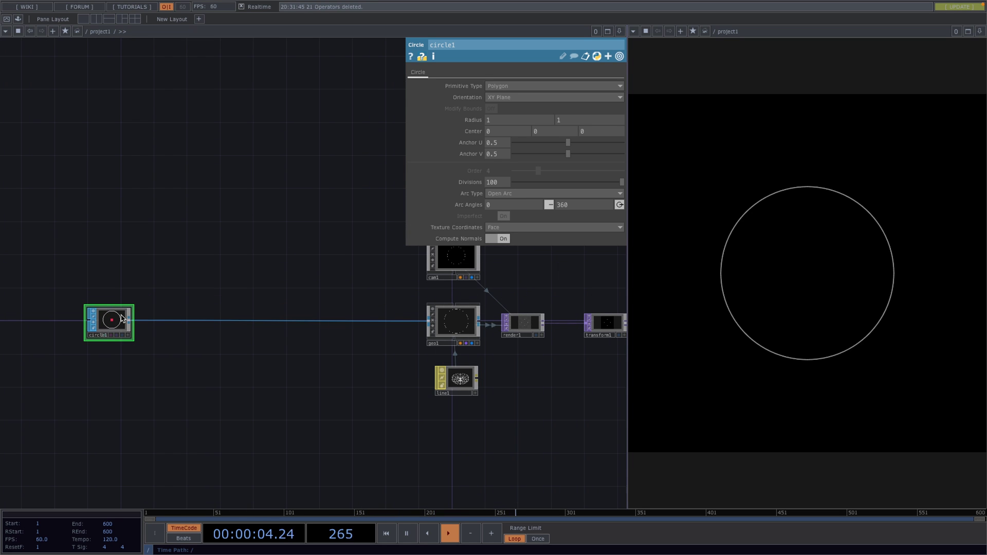
{"action": "scroll", "coordinate": [155, 329], "scroll_direction": "up", "scroll_amount": 3}
{"action": "left_click_drag", "start_coordinate": [154, 355], "coordinate": [242, 340]}
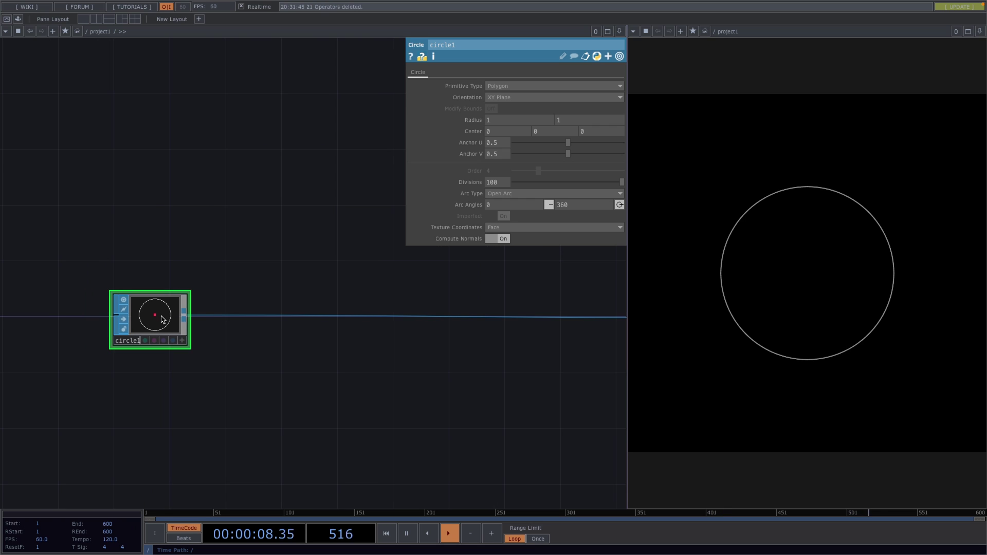
- Insert copy1 after circle1 with 50 copies and Translate X about 0.08
{"action": "right_click", "coordinate": [251, 318]}
{"action": "left_click", "coordinate": [295, 305]}
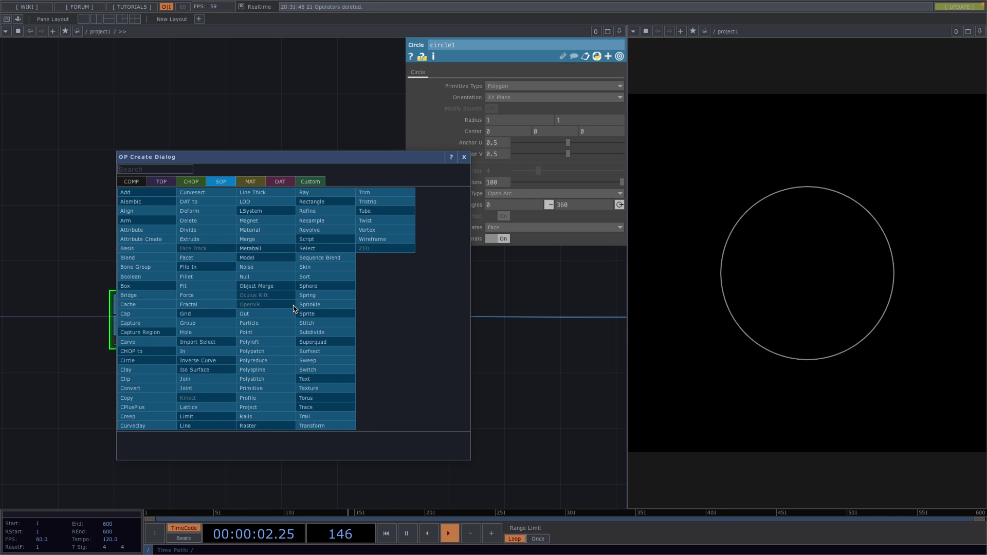
{"action": "left_click", "coordinate": [144, 399]}
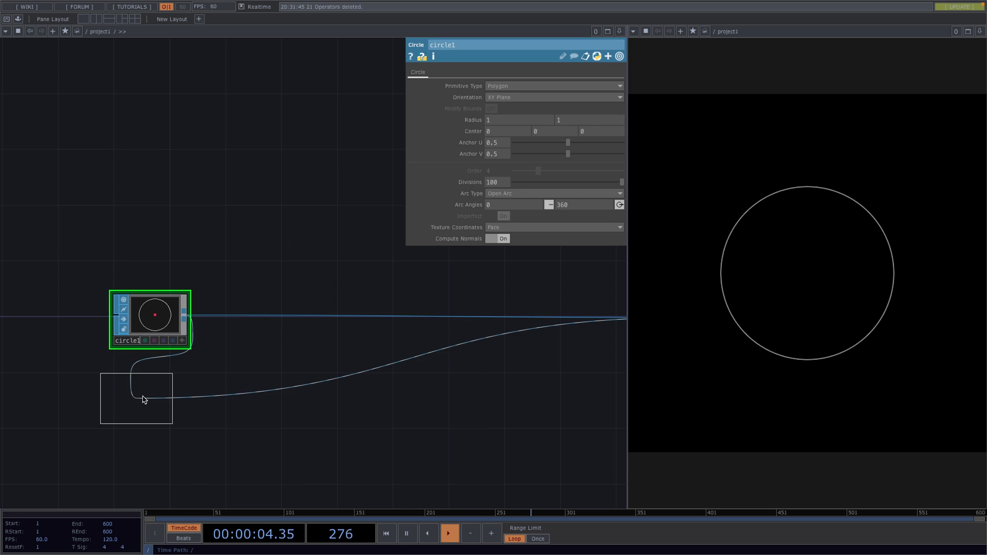
{"action": "left_click", "coordinate": [329, 322]}
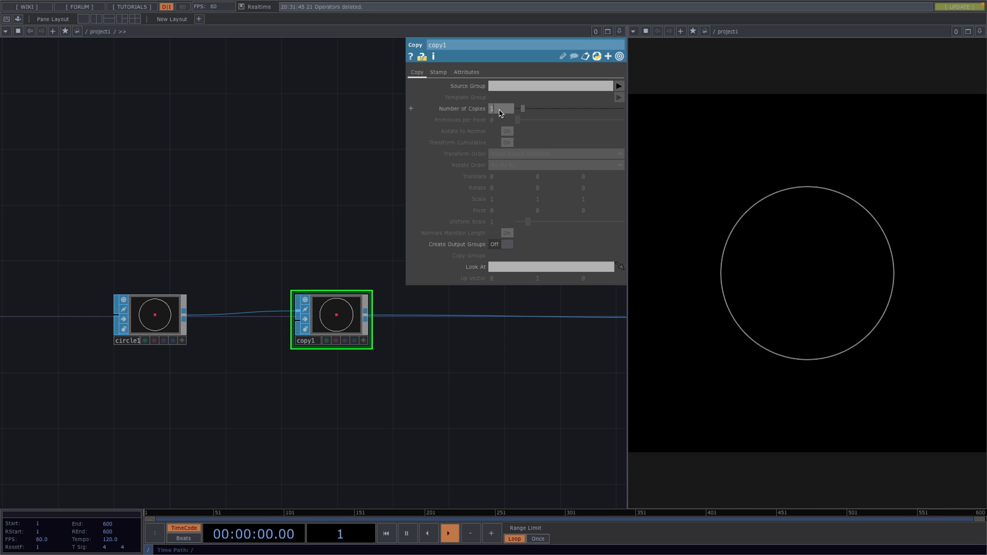
{"action": "key", "text": "Return"}
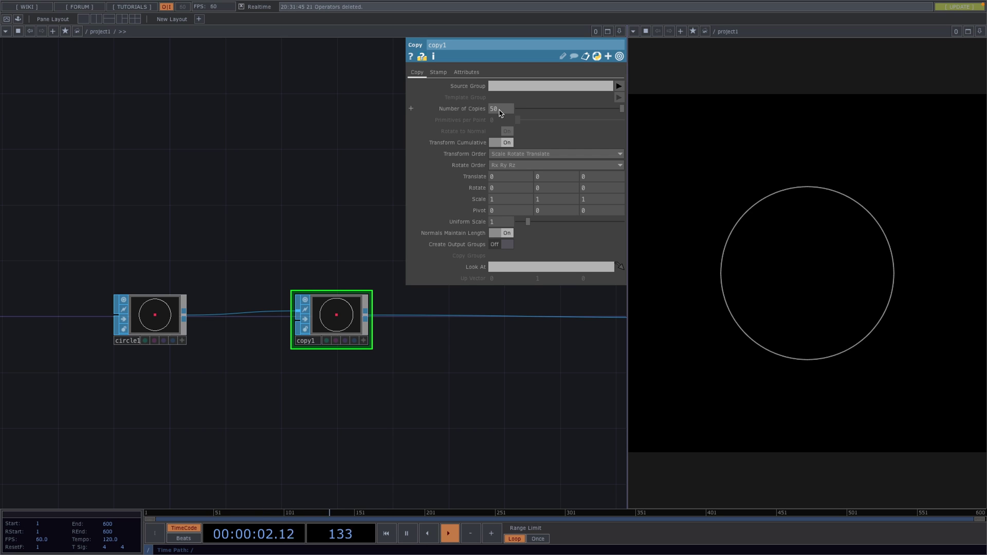
{"action": "middle_click", "coordinate": [504, 180]}
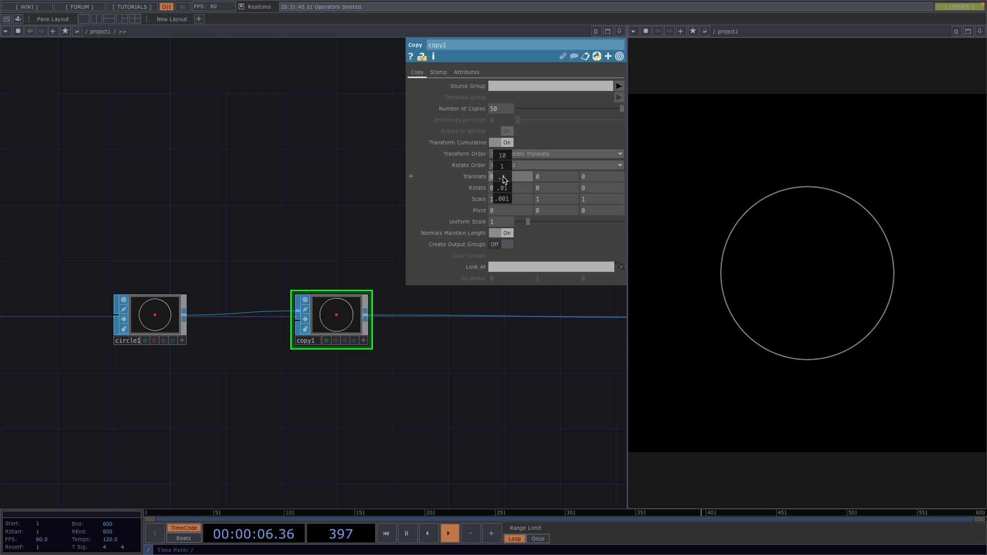
{"action": "middle_click_drag", "start_coordinate": [503, 180], "coordinate": [506, 161]}
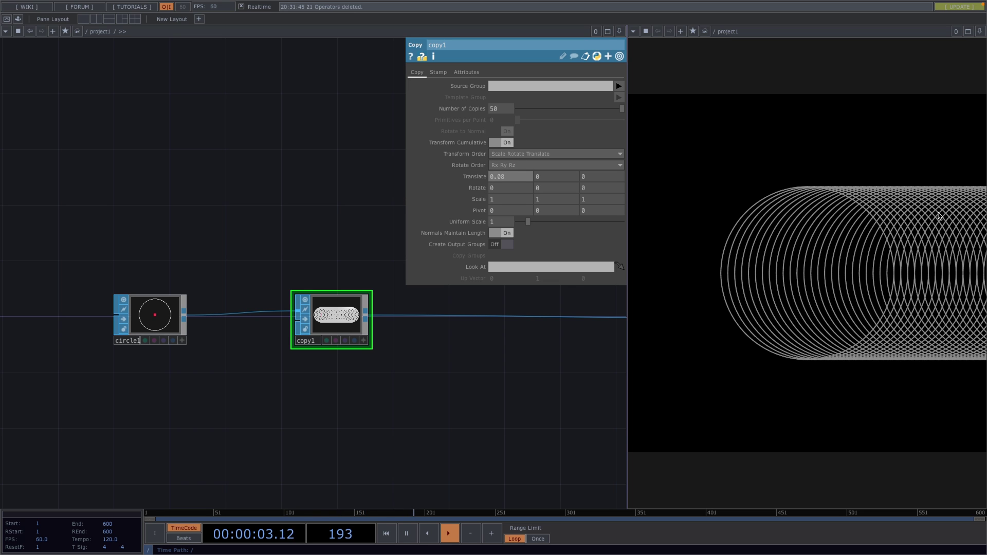
{"action": "scroll", "coordinate": [441, 445], "scroll_direction": "down", "scroll_amount": 4}
- Move cam1 to about 2.26, -1.9, 8.2 and widen copy1's X offset to 0.092
{"action": "left_click_drag", "start_coordinate": [543, 422], "coordinate": [355, 424]}
{"action": "left_click", "coordinate": [455, 313]}
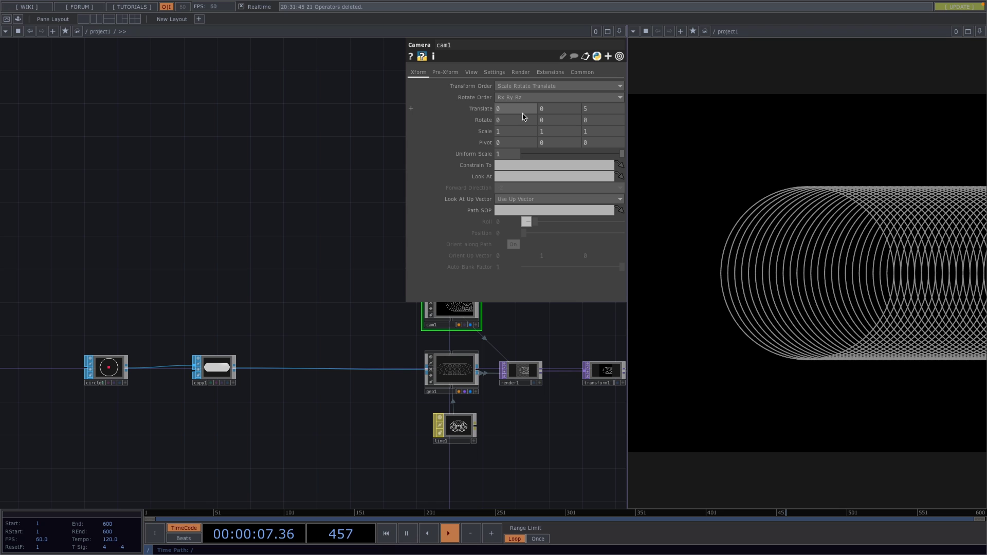
{"action": "middle_click_drag", "start_coordinate": [524, 117], "coordinate": [530, 90]}
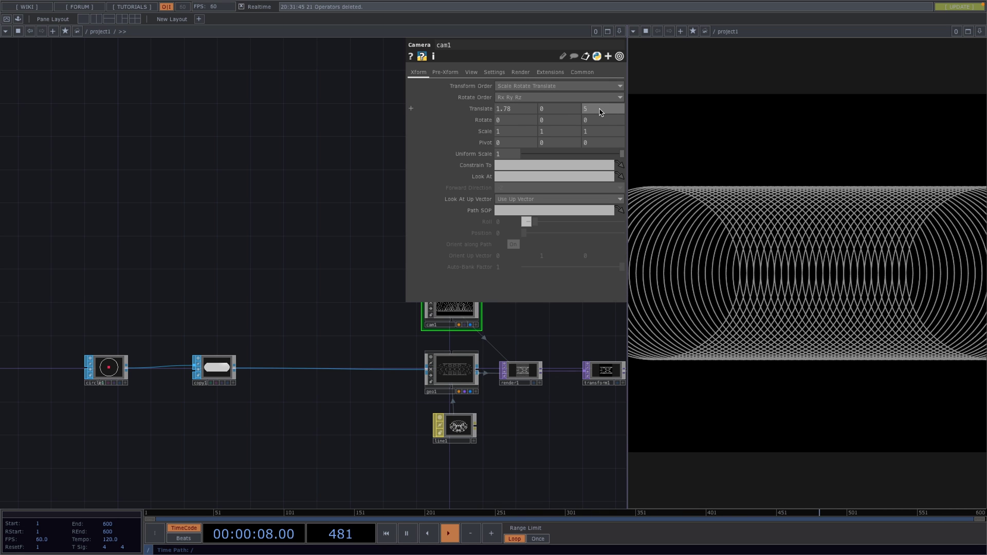
{"action": "middle_click_drag", "start_coordinate": [599, 109], "coordinate": [520, 94]}
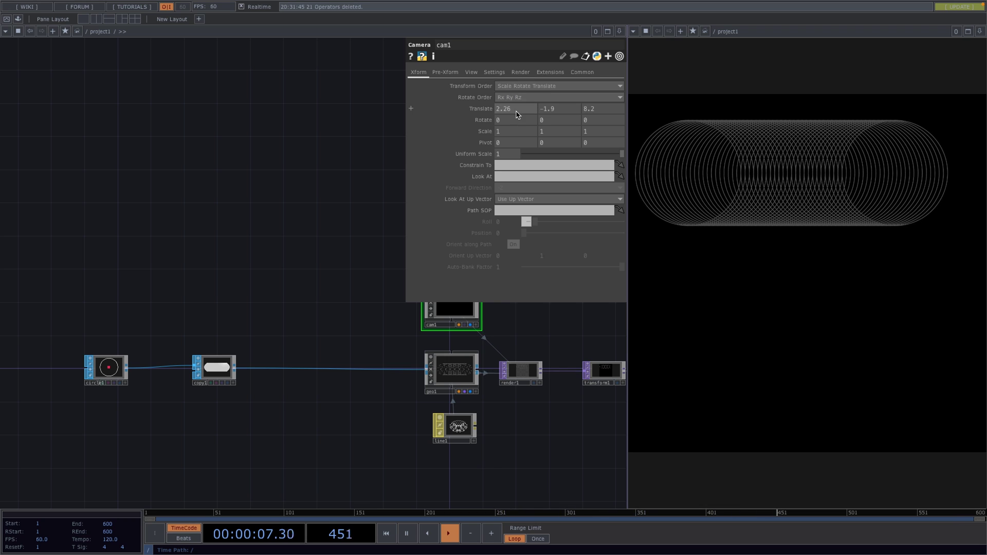
{"action": "left_click", "coordinate": [213, 372]}
{"action": "mouse_move", "coordinate": [517, 176]}
{"action": "middle_mouse_down"}
{"action": "mouse_move", "coordinate": [519, 191]}
{"action": "mouse_move", "coordinate": [518, 157]}
{"action": "mouse_move", "coordinate": [520, 198]}
{"action": "mouse_move", "coordinate": [519, 157]}
{"action": "middle_mouse_up"}
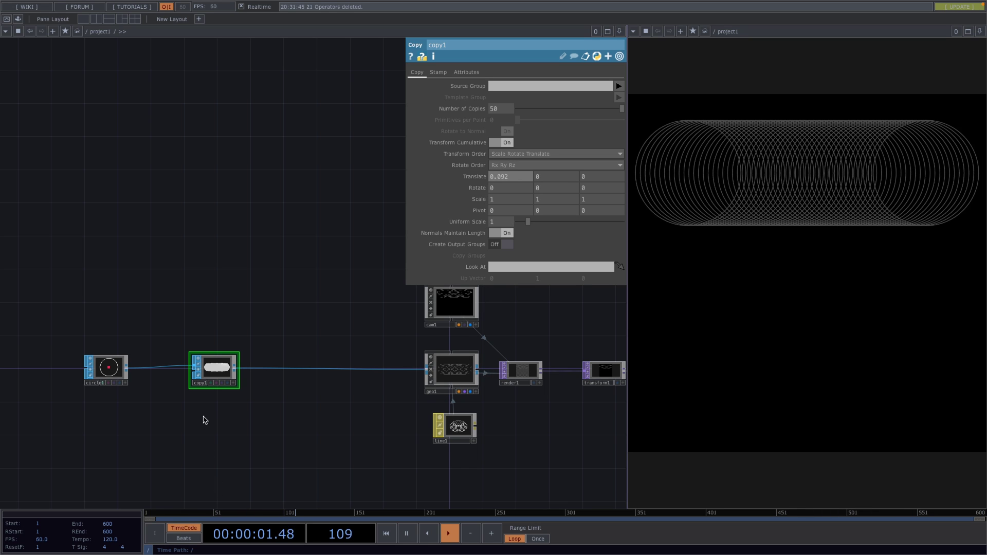
- Select circle1 and copy1 together and shift them further left
{"action": "scroll", "coordinate": [258, 407], "scroll_direction": "up", "scroll_amount": 2}
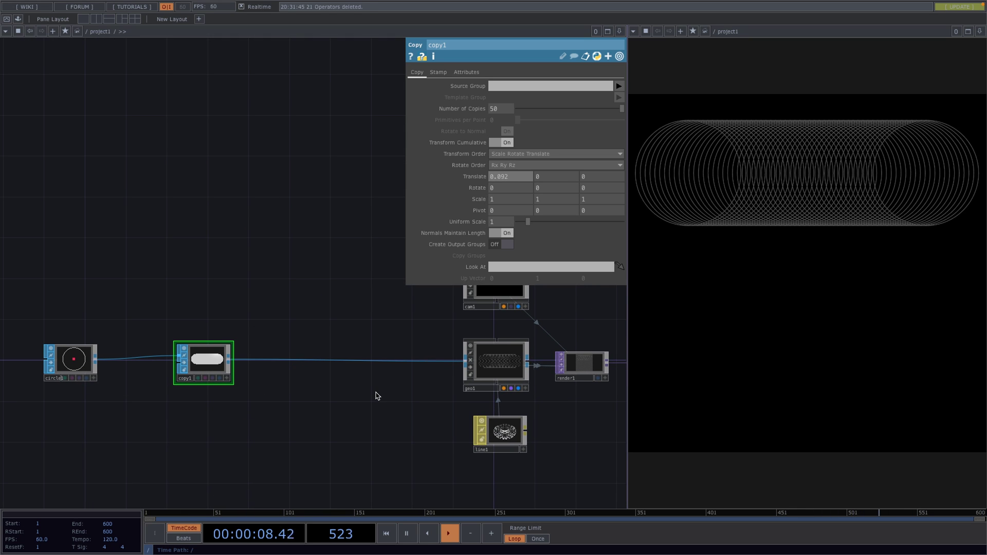
{"action": "key", "text": "p"}
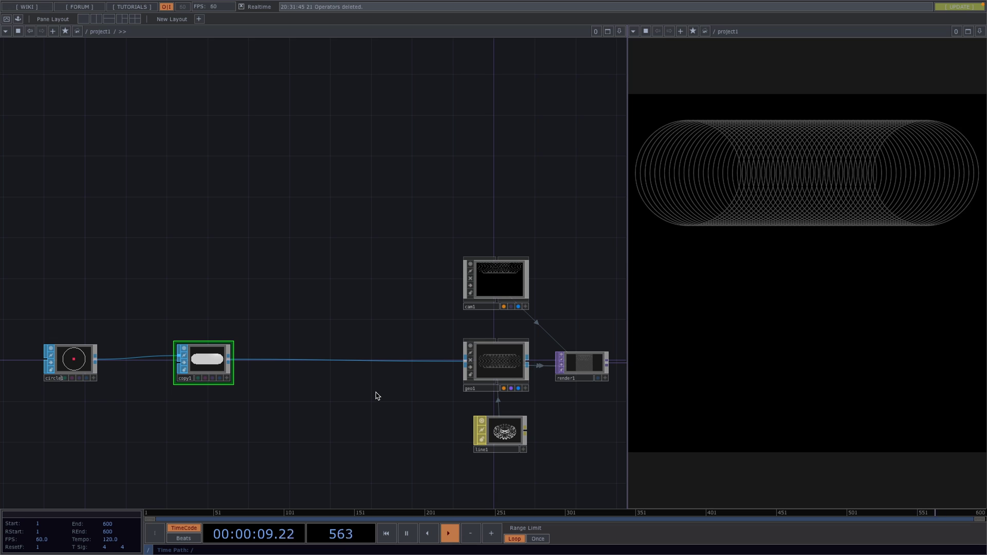
{"action": "left_click_drag", "start_coordinate": [337, 410], "coordinate": [362, 331]}
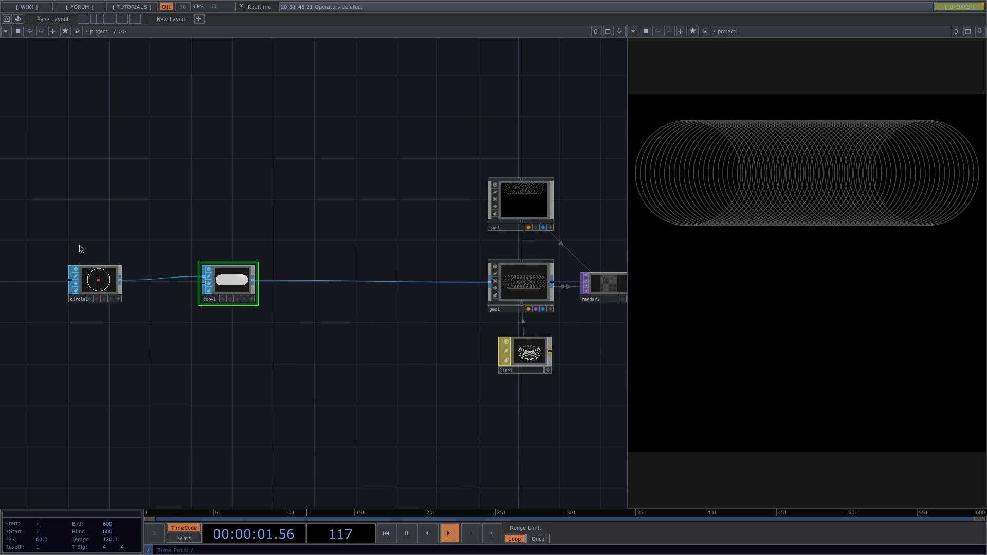
{"action": "right_click_drag", "start_coordinate": [80, 249], "coordinate": [227, 312]}
{"action": "left_click_drag", "start_coordinate": [238, 284], "coordinate": [136, 285]}
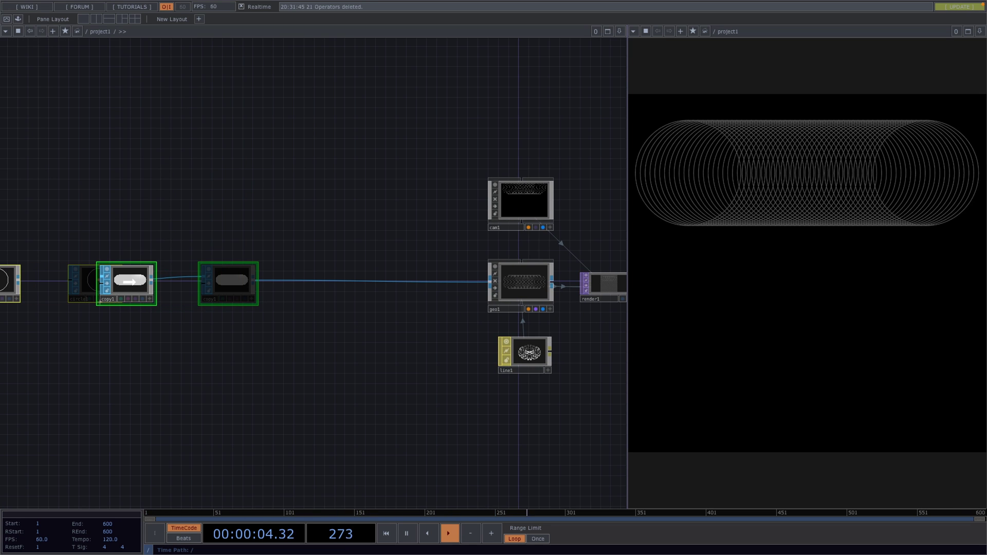
- Add a SOP to CHOP node, sopto1, from copy1's wire, aligned under copy1
{"action": "right_click", "coordinate": [196, 283]}
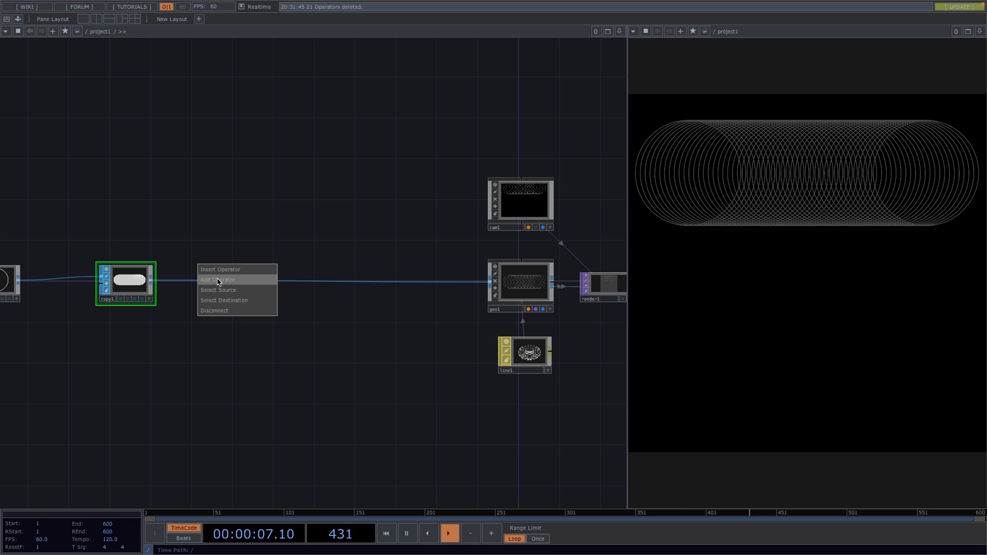
{"action": "left_click", "coordinate": [218, 279]}
{"action": "left_click", "coordinate": [116, 156]}
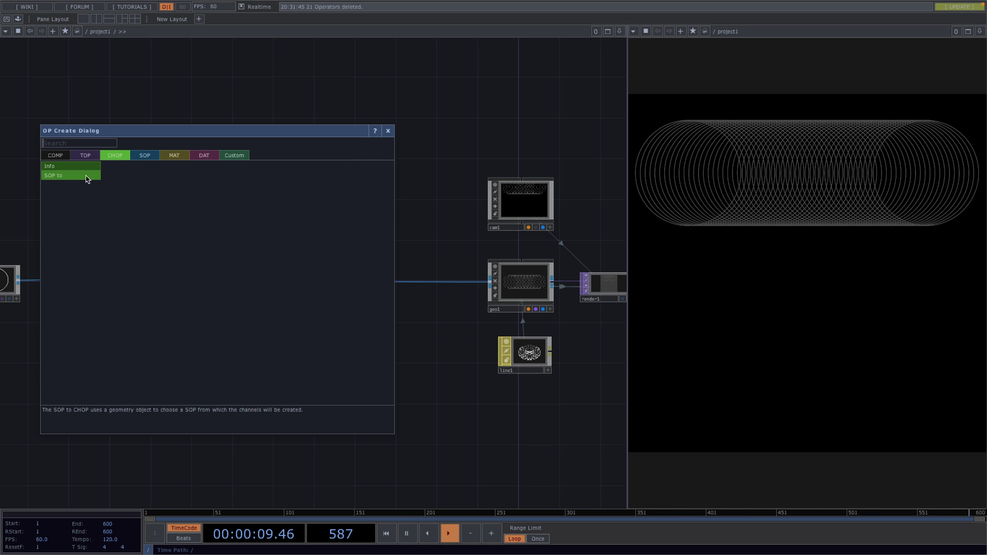
{"action": "left_click", "coordinate": [53, 176]}
{"action": "left_click", "coordinate": [137, 369]}
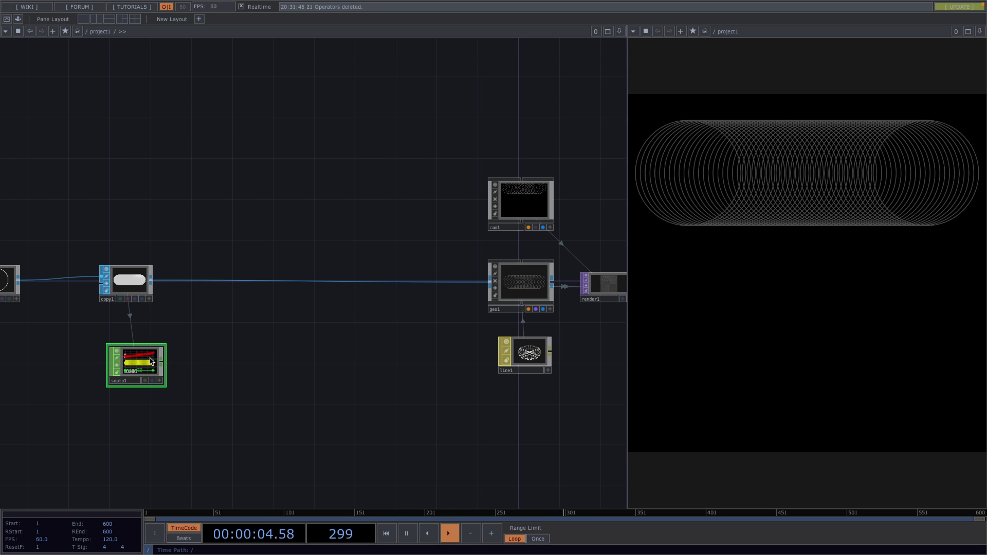
{"action": "left_click_drag", "start_coordinate": [149, 363], "coordinate": [139, 363]}
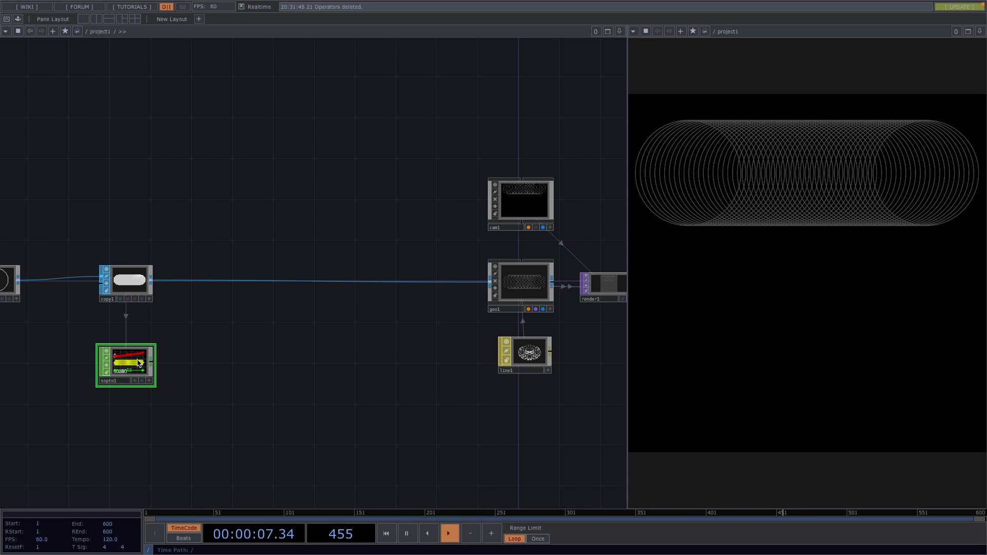
- Add null2 after sopto1 and a CHOP to SOP node, chopto1, fed by null2
{"action": "right_click", "coordinate": [152, 362]}
{"action": "left_click", "coordinate": [360, 366]}
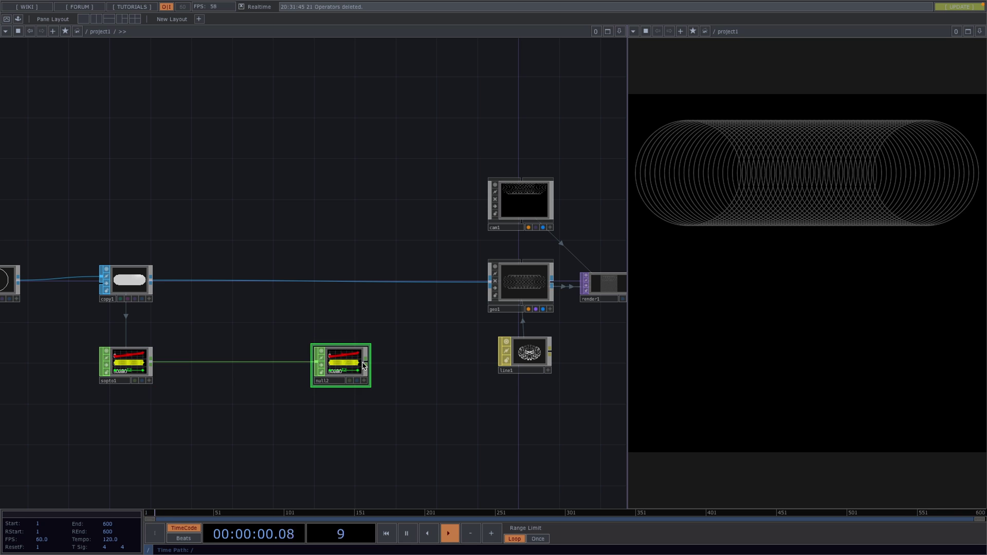
{"action": "right_click", "coordinate": [364, 366]}
{"action": "left_click", "coordinate": [297, 239]}
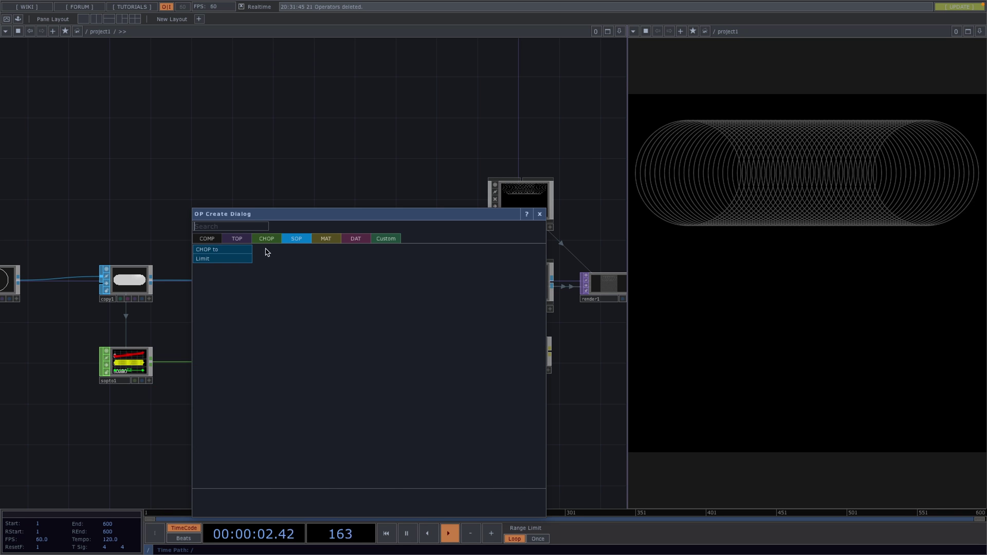
{"action": "left_click", "coordinate": [241, 249]}
{"action": "left_click", "coordinate": [320, 307]}
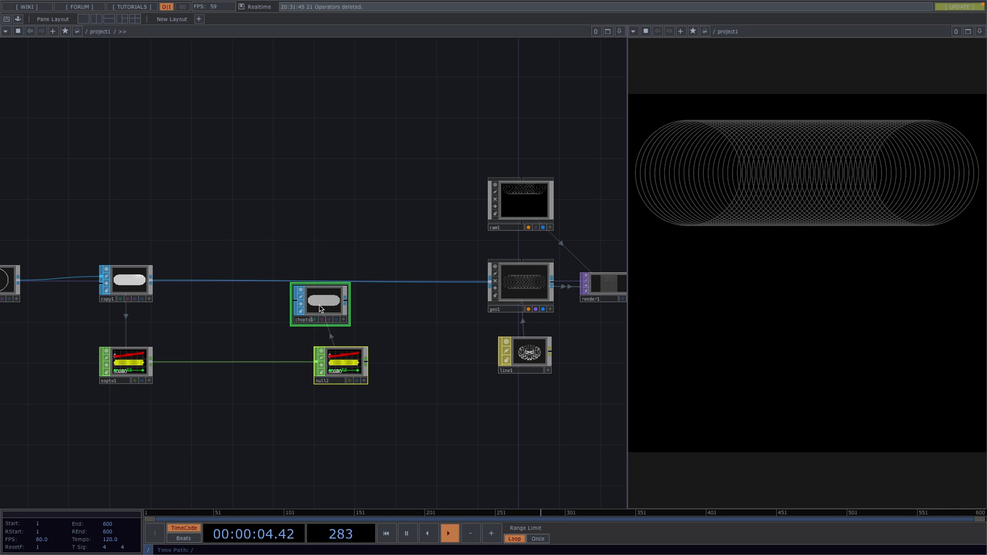
{"action": "scroll", "coordinate": [320, 308], "scroll_direction": "up", "scroll_amount": 10}
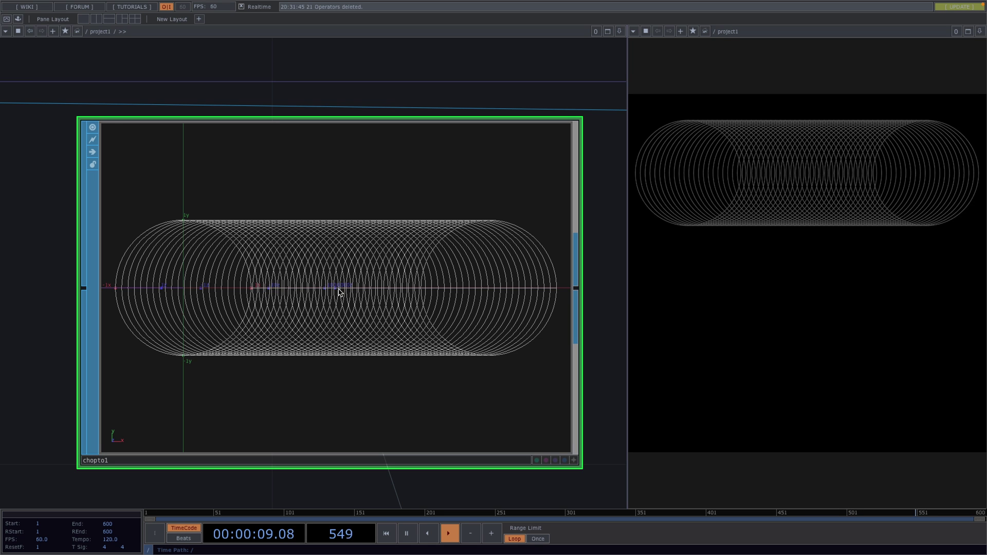
- Wire copy1 into chopto1 and chopto1 into geo1, with null2 placed under chopto1
{"action": "scroll", "coordinate": [340, 292], "scroll_direction": "down", "scroll_amount": 10}
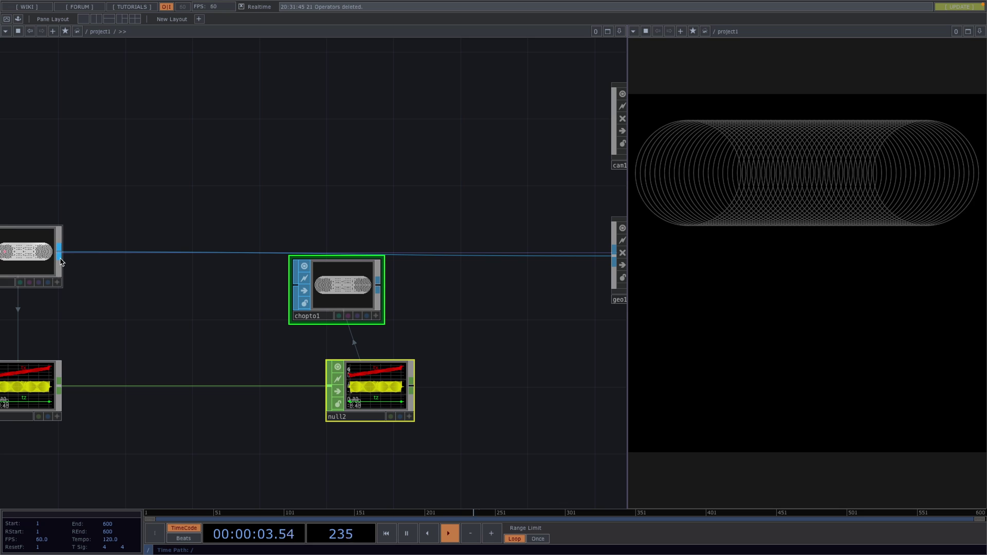
{"action": "left_click_drag", "start_coordinate": [60, 257], "coordinate": [295, 285]}
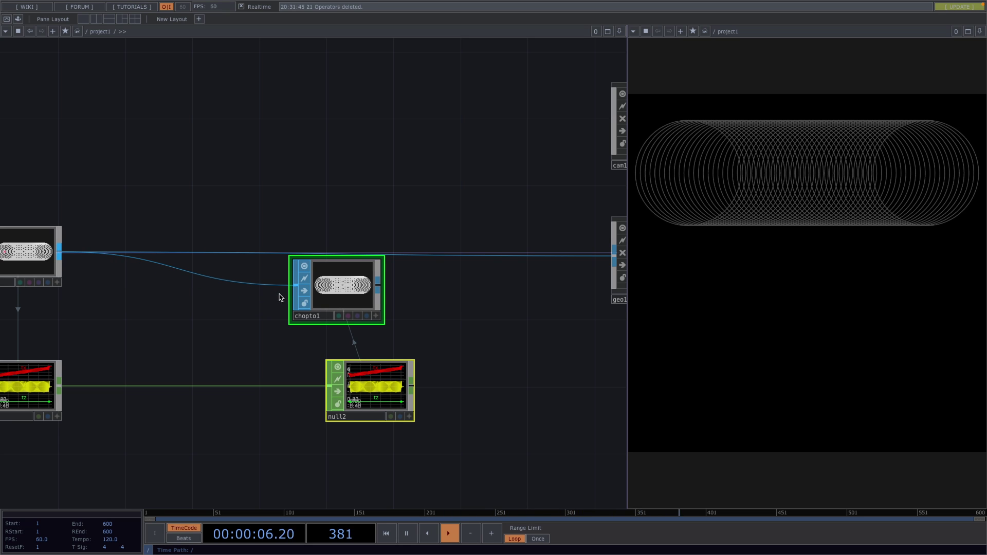
{"action": "left_click_drag", "start_coordinate": [382, 292], "coordinate": [441, 256]}
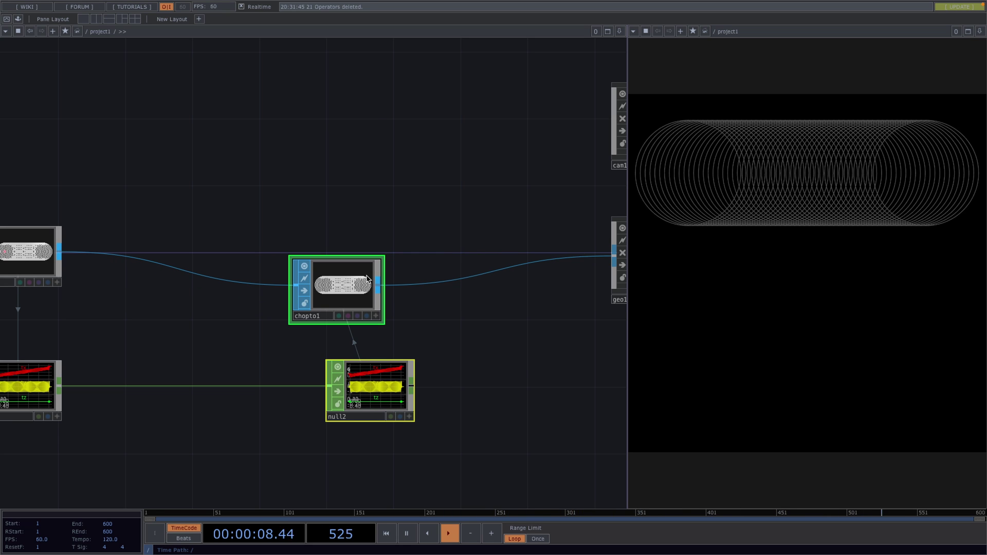
{"action": "left_click_drag", "start_coordinate": [341, 291], "coordinate": [375, 257]}
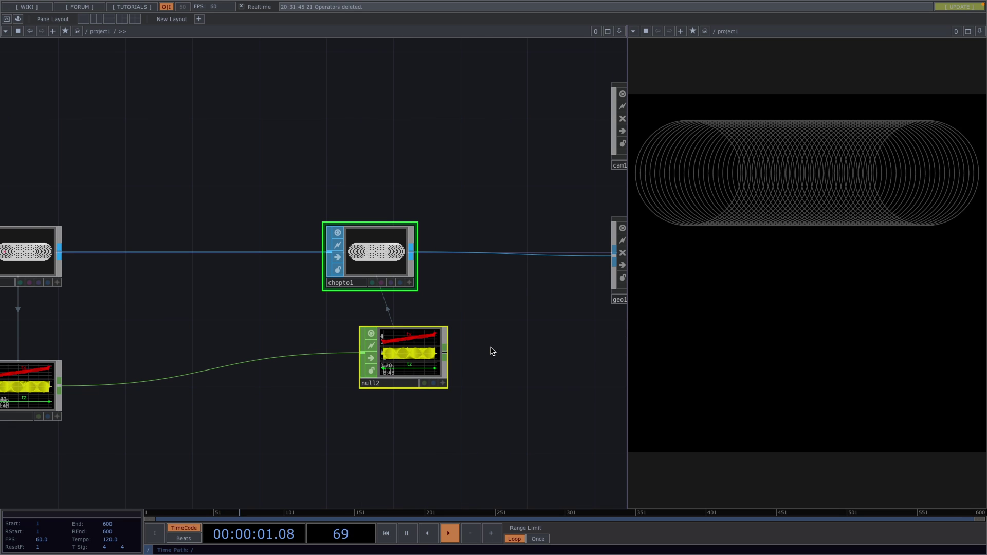
{"action": "left_click_drag", "start_coordinate": [426, 364], "coordinate": [393, 397]}
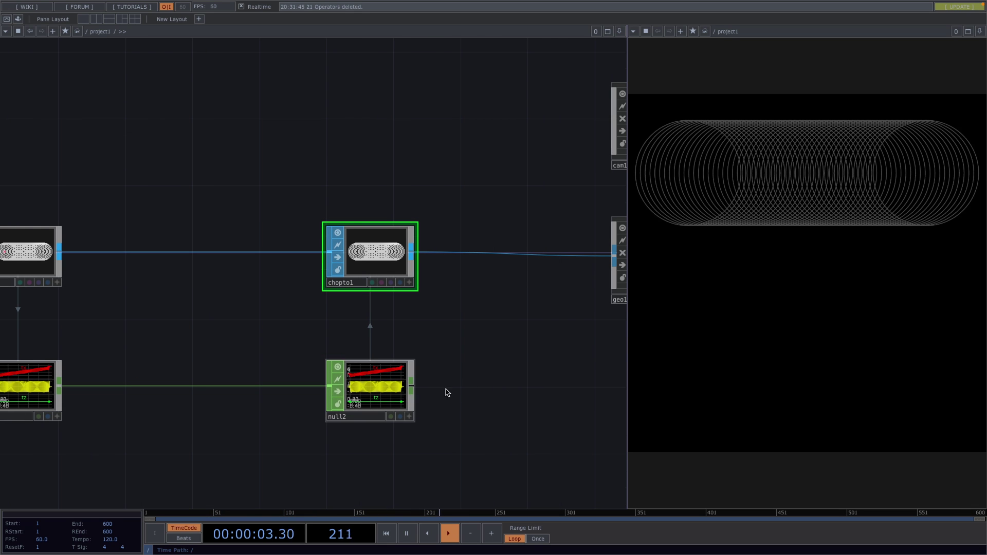
{"action": "scroll", "coordinate": [485, 388], "scroll_direction": "down", "scroll_amount": 3}
{"action": "left_click_drag", "start_coordinate": [335, 443], "coordinate": [410, 351]}
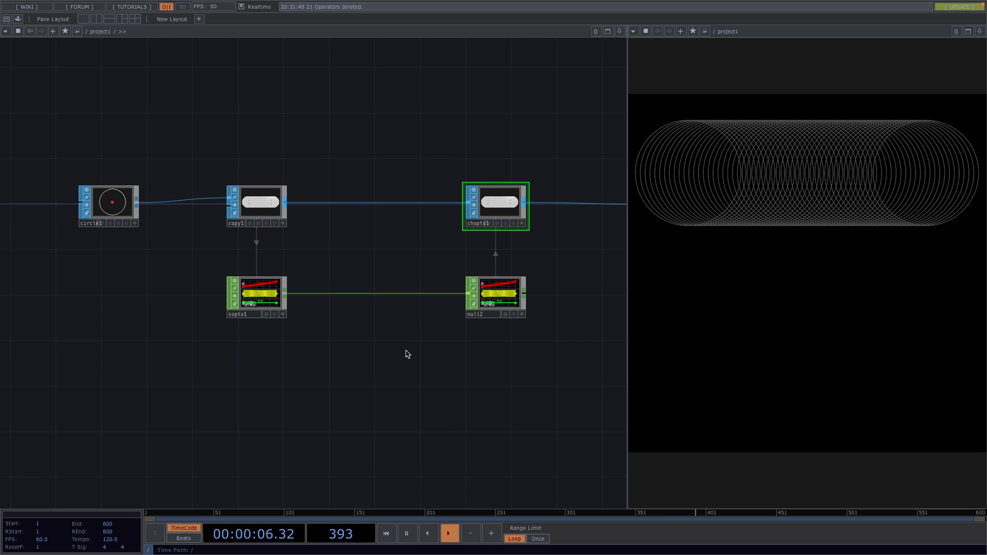
- Insert a Pattern CHOP, pattern1, on the wire from sopto1
{"action": "right_click", "coordinate": [324, 293]}
{"action": "left_click", "coordinate": [335, 294]}
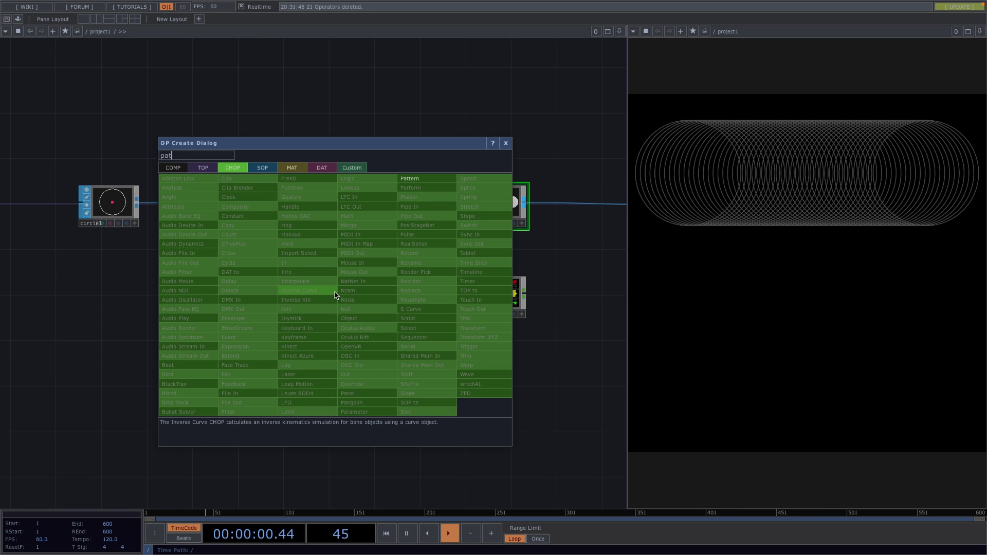
{"action": "left_click", "coordinate": [411, 179]}
{"action": "left_click", "coordinate": [340, 363]}
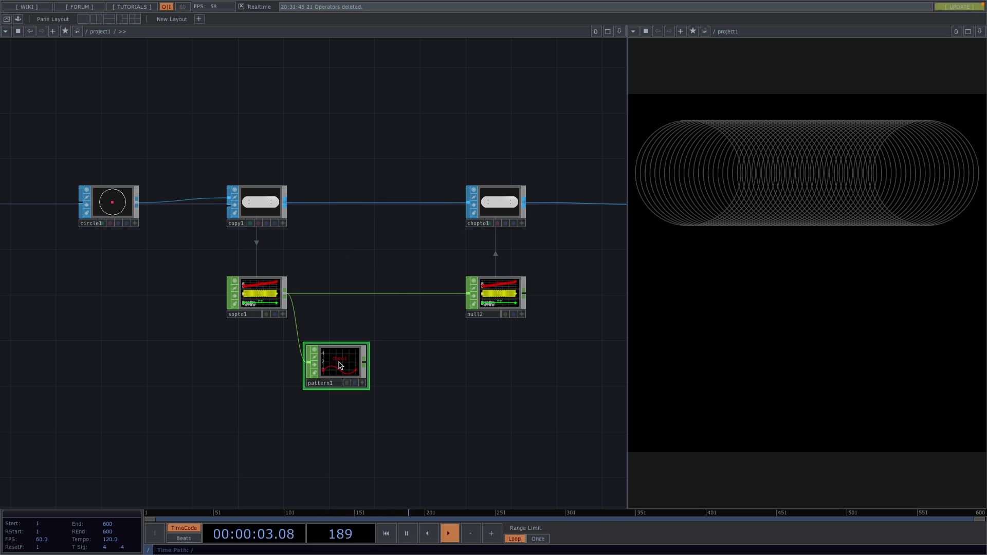
- Name pattern1's channel 'width' and set its pattern type to Constant
{"action": "key", "text": "p"}
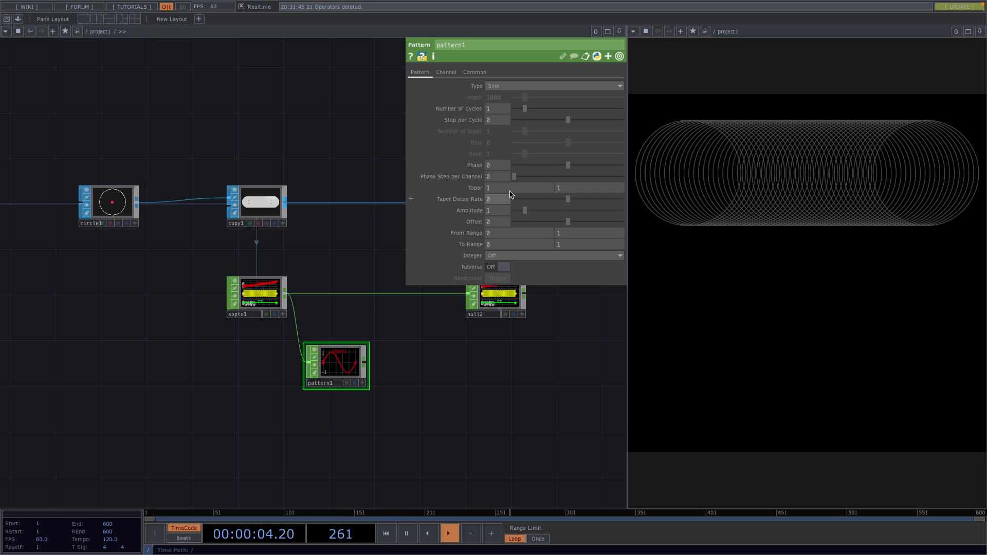
{"action": "left_click", "coordinate": [446, 72]}
{"action": "left_click", "coordinate": [509, 88]}
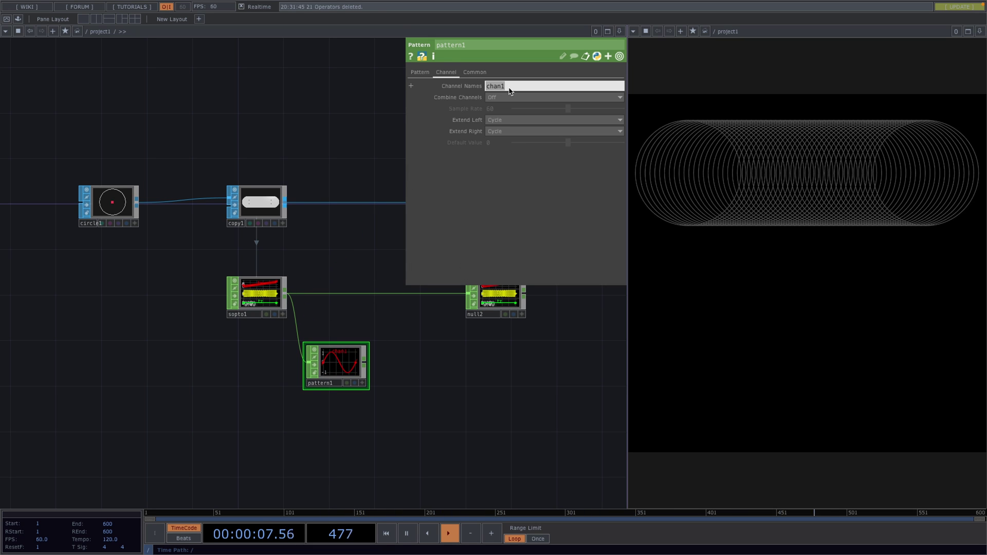
{"action": "type", "text": "width"}
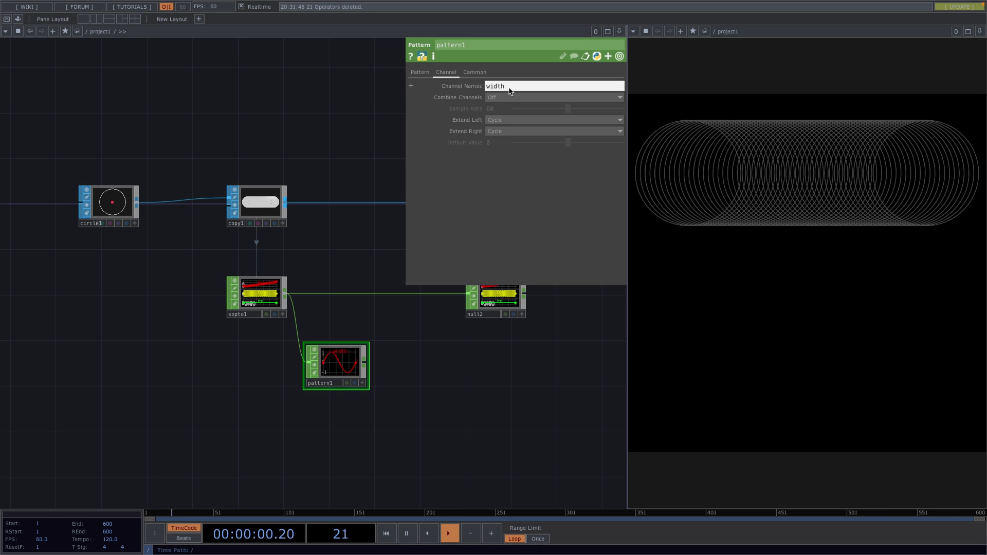
{"action": "left_click", "coordinate": [417, 74]}
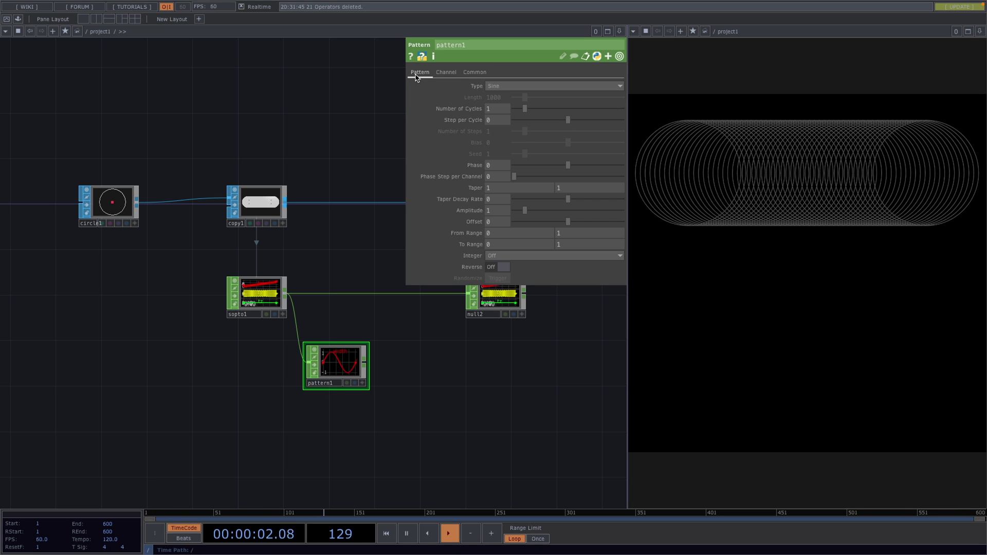
{"action": "left_click", "coordinate": [515, 87]}
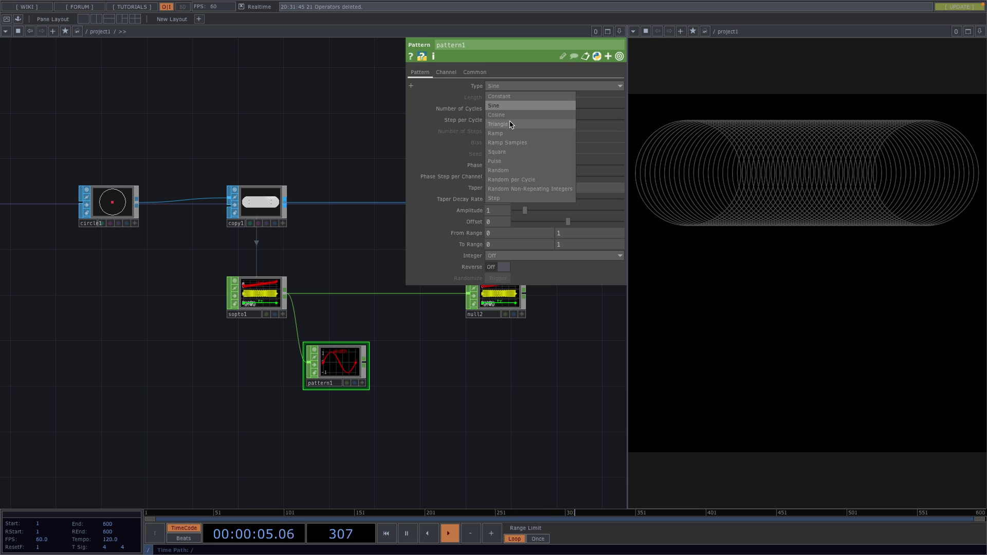
{"action": "left_click", "coordinate": [512, 97]}
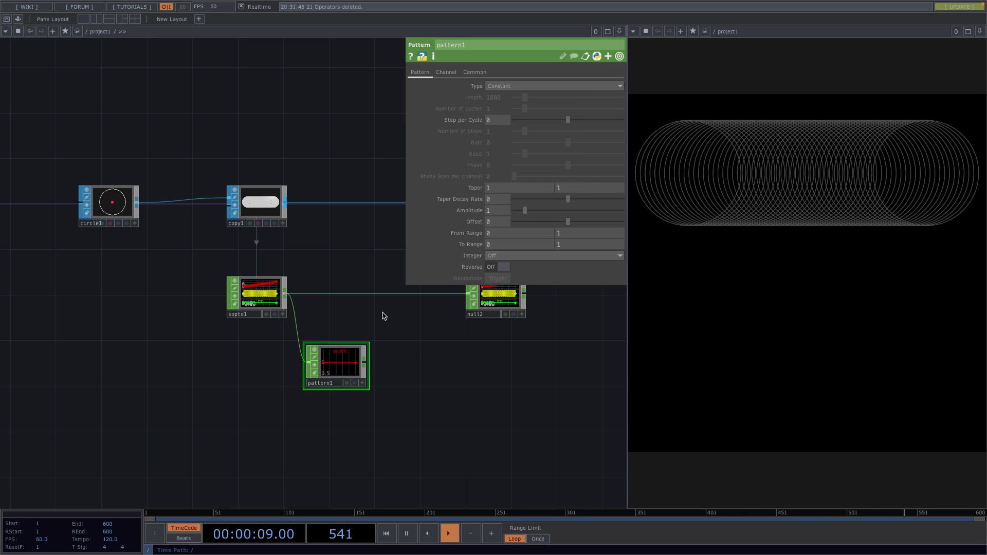
- Insert a Merge CHOP on the sopto1→null2 link and wire pattern1 into merge1
{"action": "right_click", "coordinate": [394, 294]}
{"action": "left_click", "coordinate": [410, 286]}
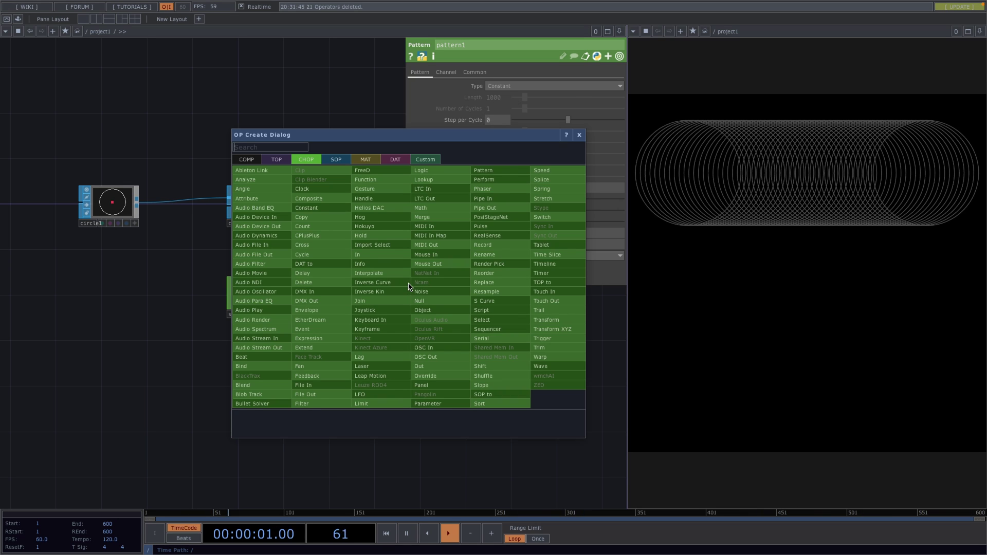
{"action": "left_click", "coordinate": [441, 218]}
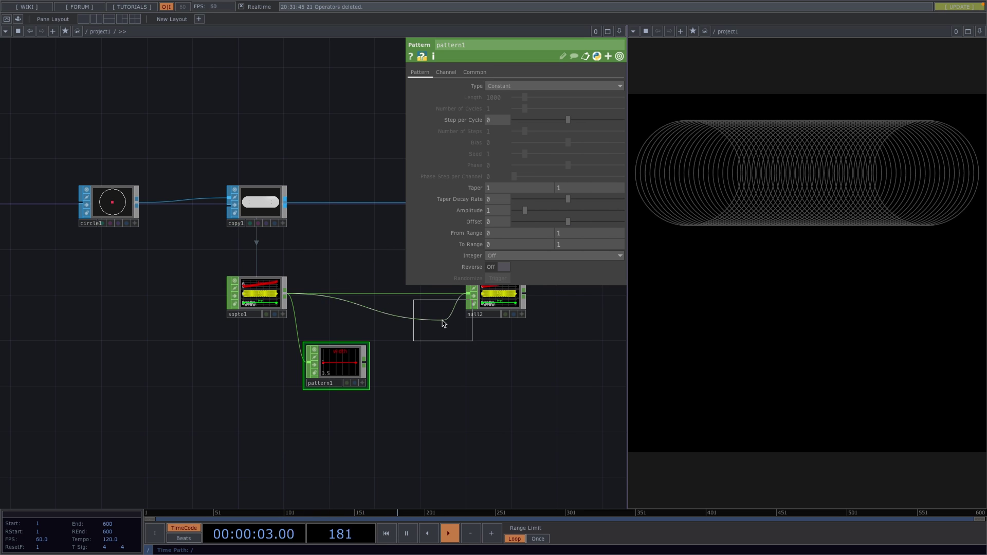
{"action": "left_click", "coordinate": [427, 303]}
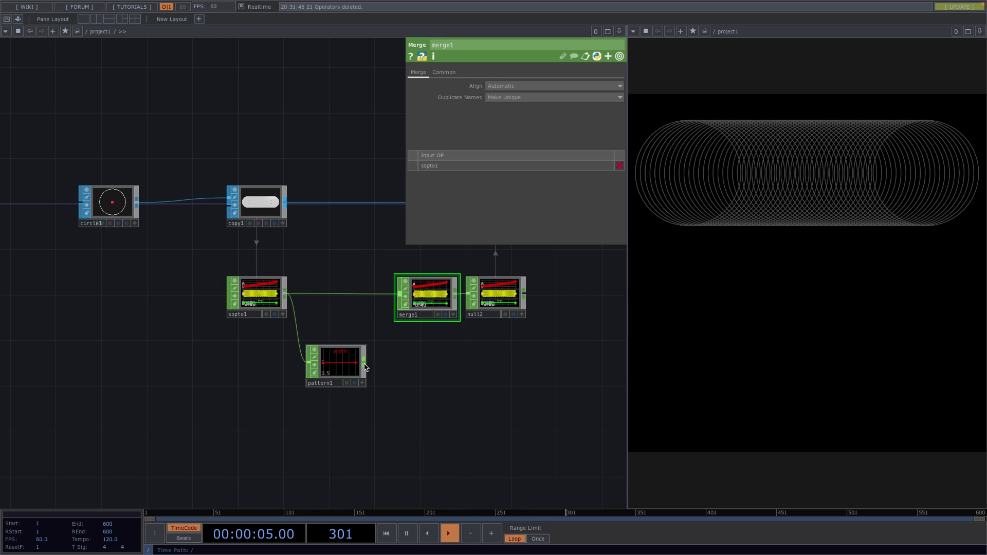
{"action": "mouse_move", "coordinate": [366, 367]}
{"action": "left_mouse_down"}
{"action": "mouse_move", "coordinate": [399, 294]}
{"action": "mouse_move", "coordinate": [291, 290]}
{"action": "mouse_move", "coordinate": [273, 301]}
{"action": "left_mouse_up"}
- Set chopto1's Channel Scope to 'tx ty tz width' and Attribute Scope to 'P(0) P(1) P(2) width'
{"action": "left_click", "coordinate": [386, 243]}
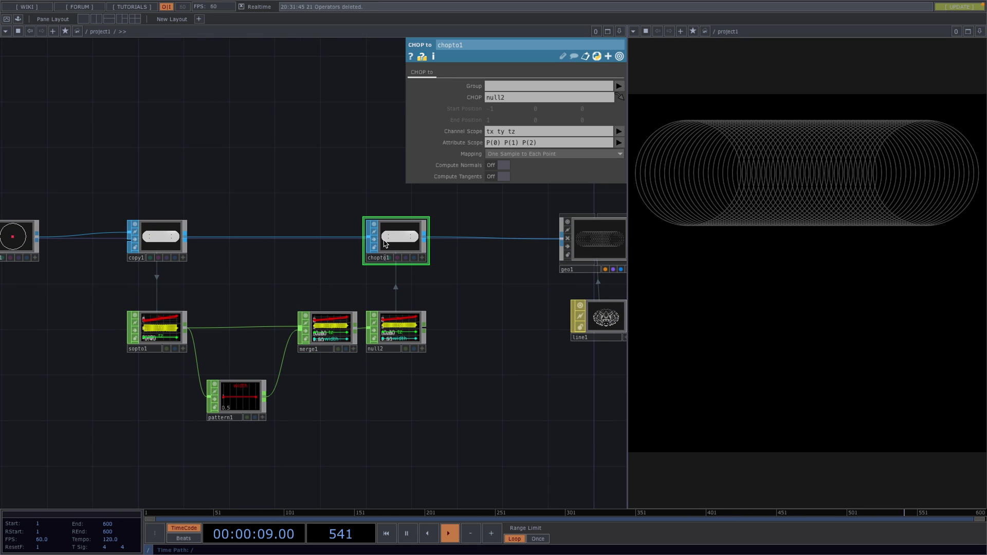
{"action": "left_click", "coordinate": [538, 132]}
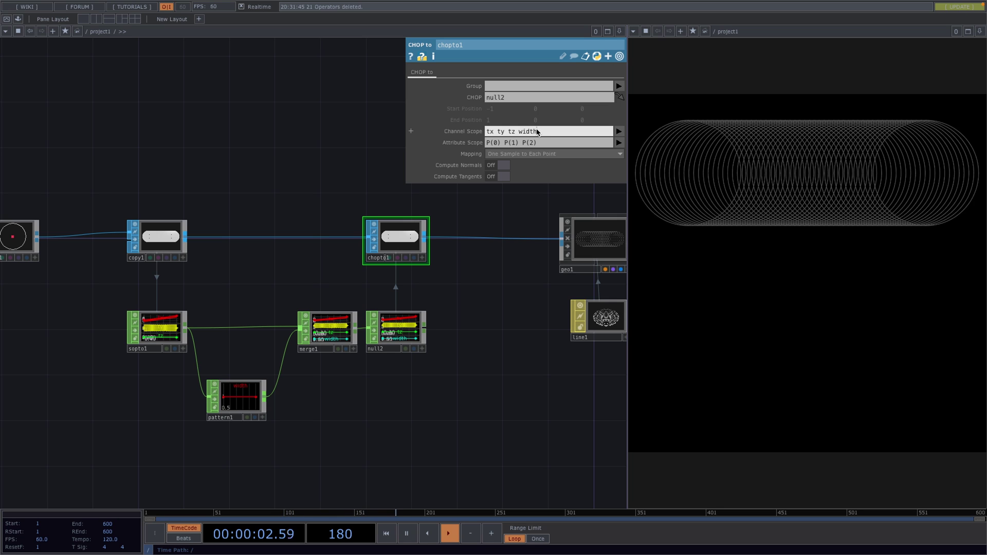
{"action": "left_click", "coordinate": [552, 146]}
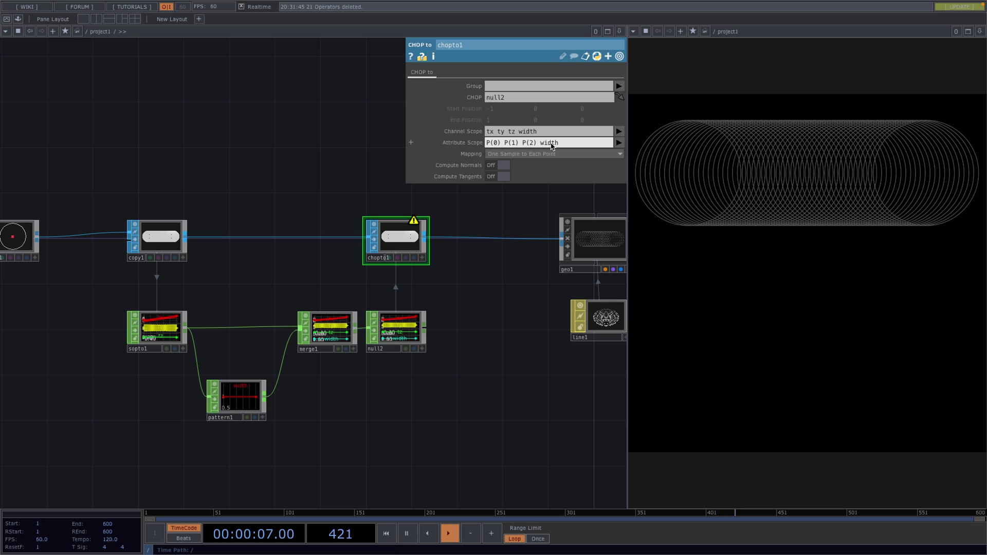
{"action": "key", "text": "Return"}
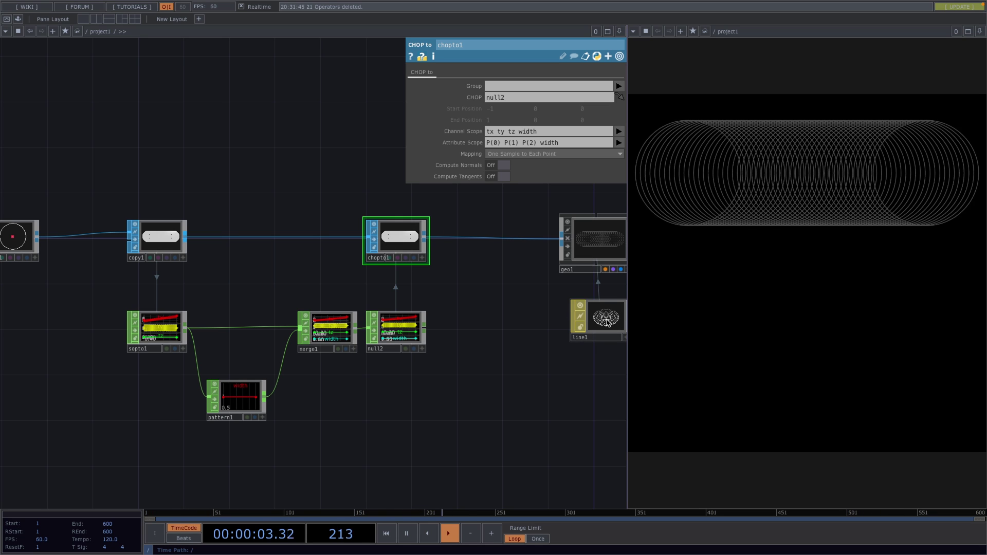
- Switch pattern1's Type to Ramp and set its Amplitude to 3.67
{"action": "left_click", "coordinate": [238, 394]}
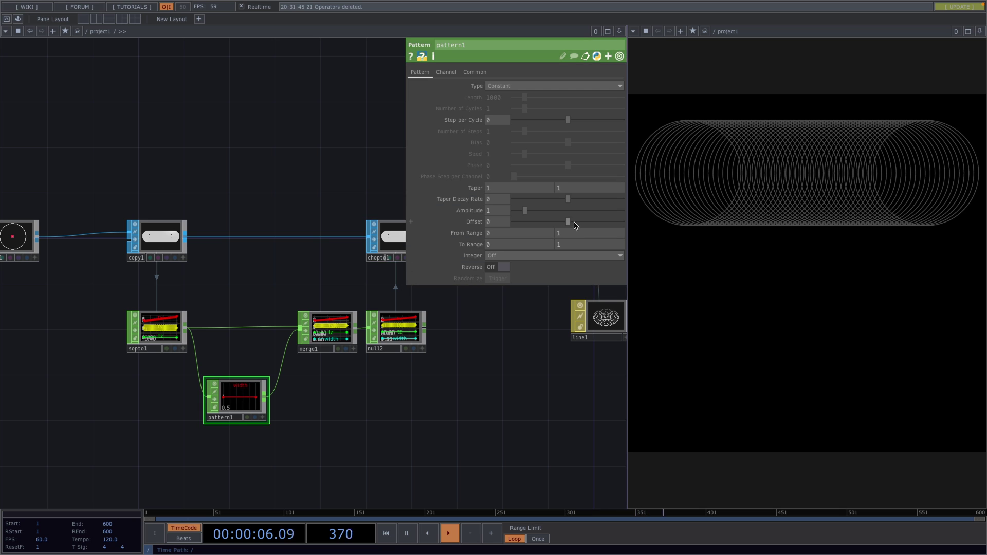
{"action": "mouse_move", "coordinate": [533, 215]}
{"action": "left_mouse_down"}
{"action": "mouse_move", "coordinate": [568, 211]}
{"action": "mouse_move", "coordinate": [527, 213]}
{"action": "mouse_move", "coordinate": [551, 211]}
{"action": "left_mouse_up"}
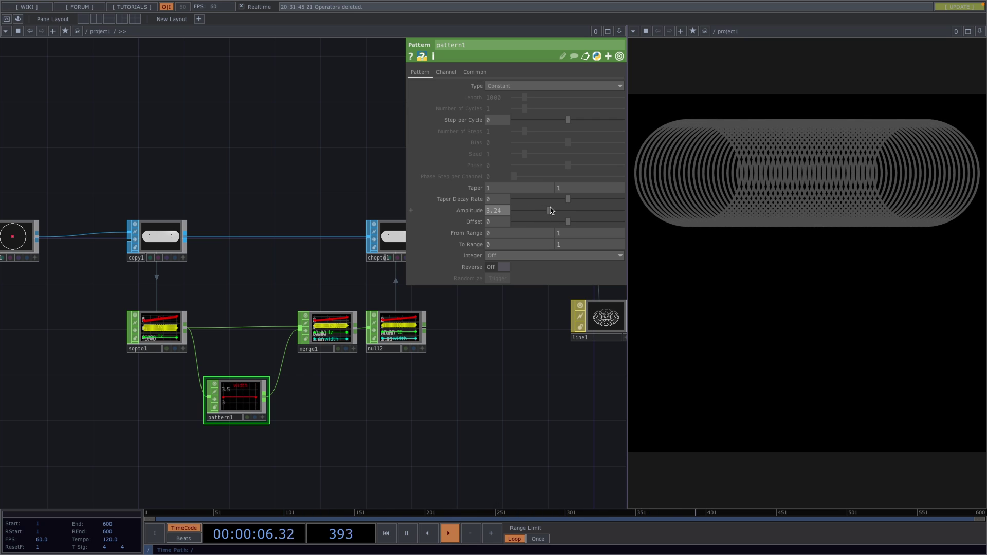
{"action": "left_click", "coordinate": [503, 86]}
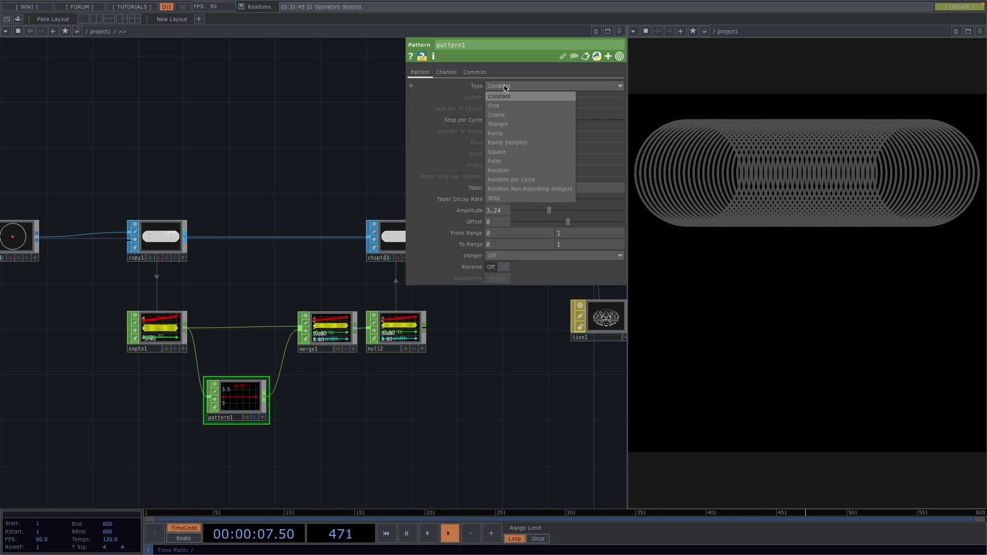
{"action": "left_click", "coordinate": [503, 134]}
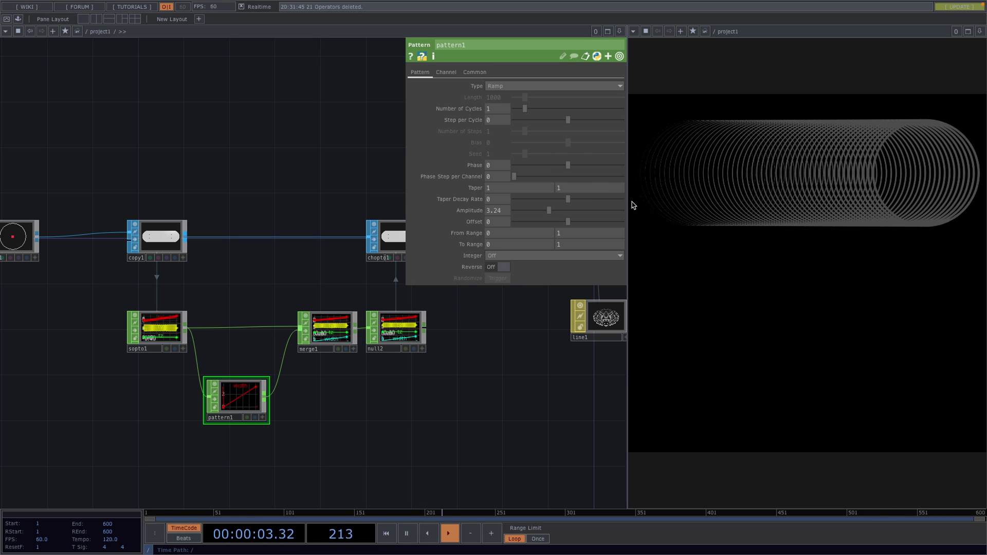
{"action": "left_click_drag", "start_coordinate": [548, 211], "coordinate": [554, 211]}
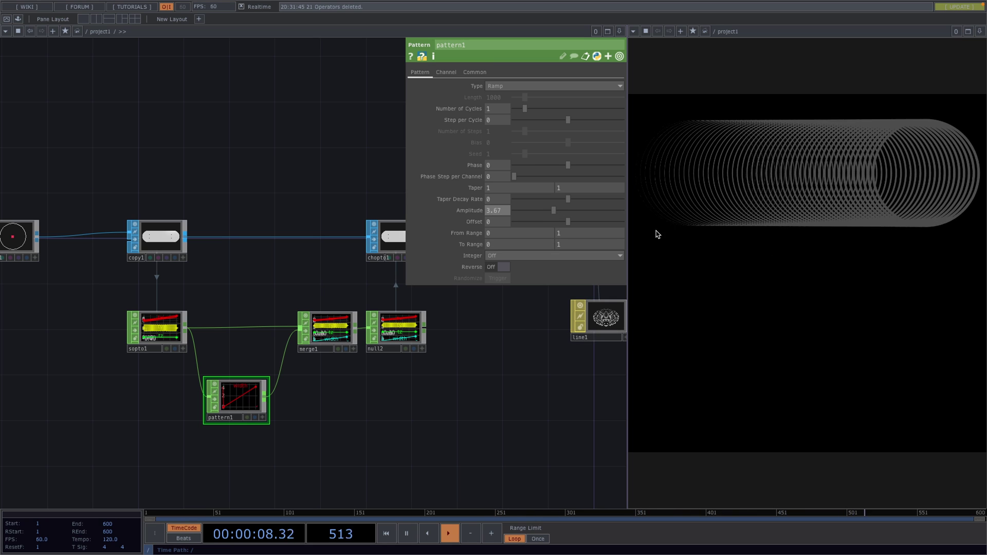
{"action": "left_click", "coordinate": [598, 328]}
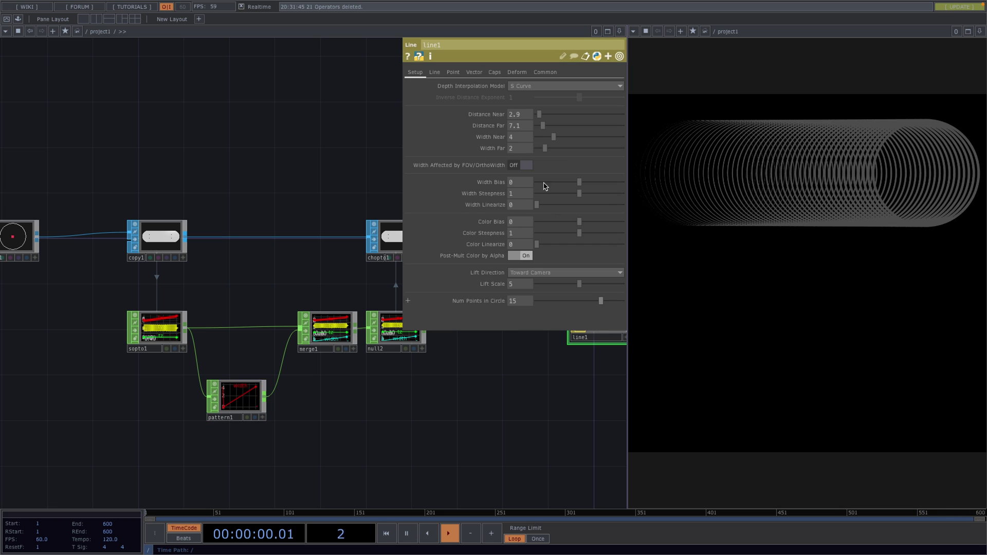
- Set line1's Line Far Color to white, then lower its Value to 0.762 grey
{"action": "left_click", "coordinate": [438, 74]}
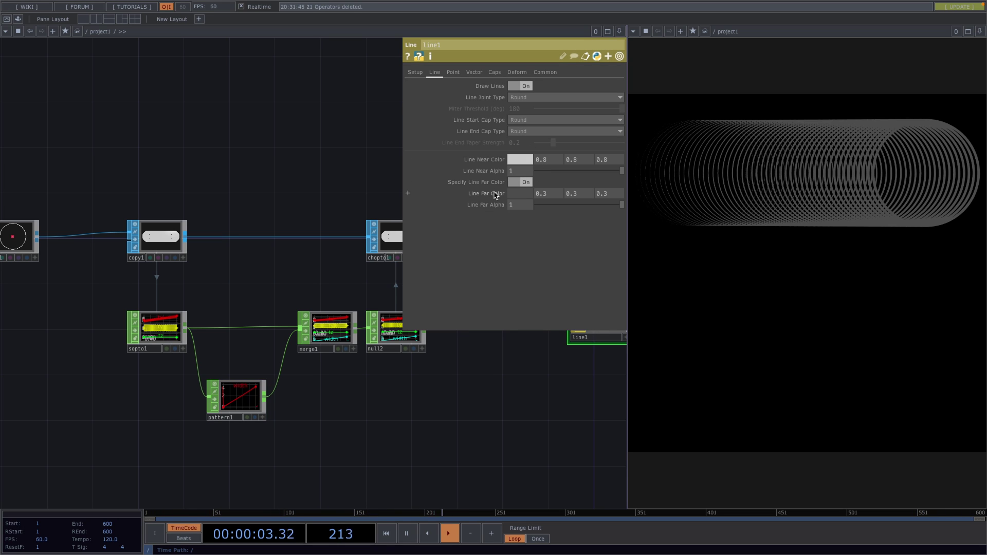
{"action": "left_click", "coordinate": [517, 199]}
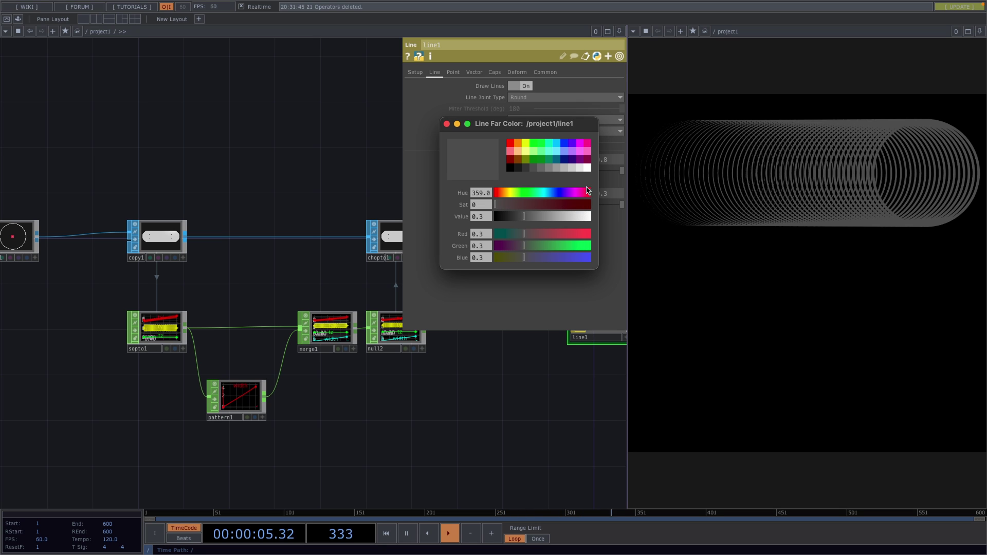
{"action": "left_click", "coordinate": [587, 168]}
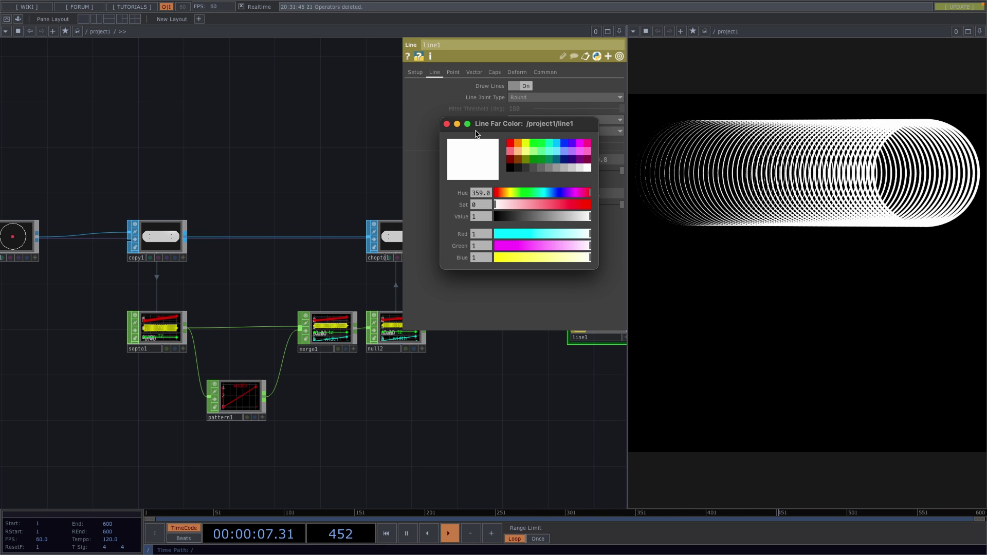
{"action": "left_click_drag", "start_coordinate": [582, 218], "coordinate": [570, 217]}
{"action": "left_click", "coordinate": [447, 124]}
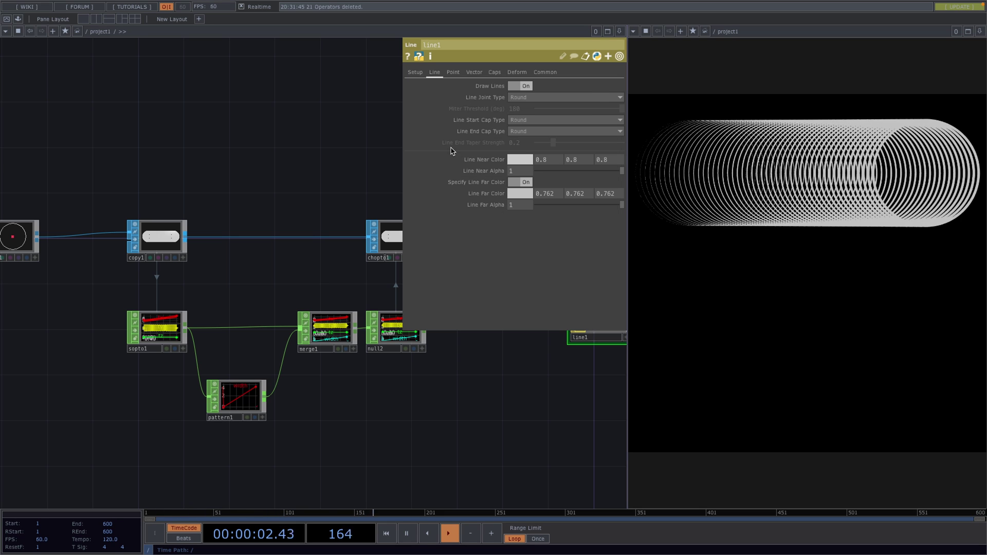
- Switch pattern1 to a Sine pattern, shift its Phase, then reset Phase to 0
{"action": "left_click", "coordinate": [236, 398]}
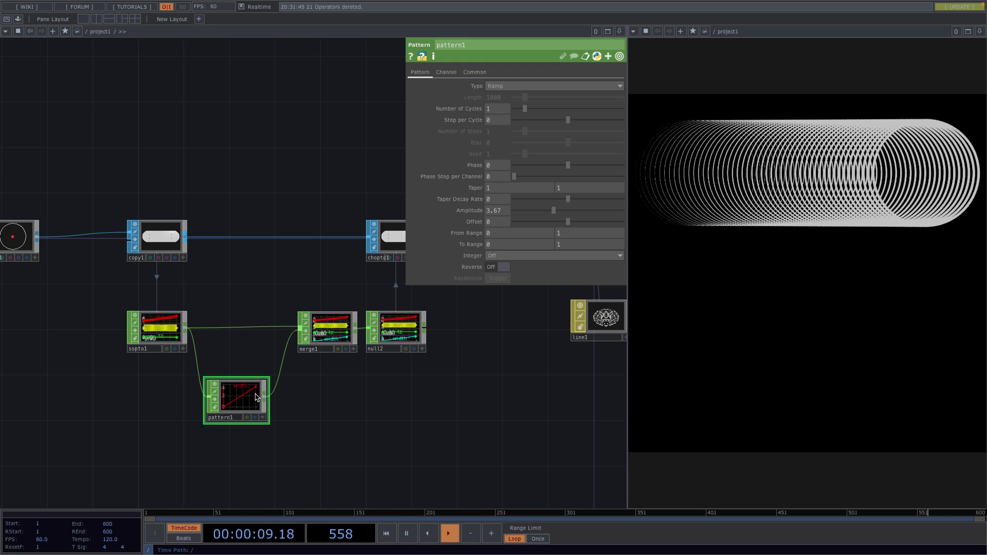
{"action": "left_click", "coordinate": [504, 86]}
{"action": "left_click", "coordinate": [506, 106]}
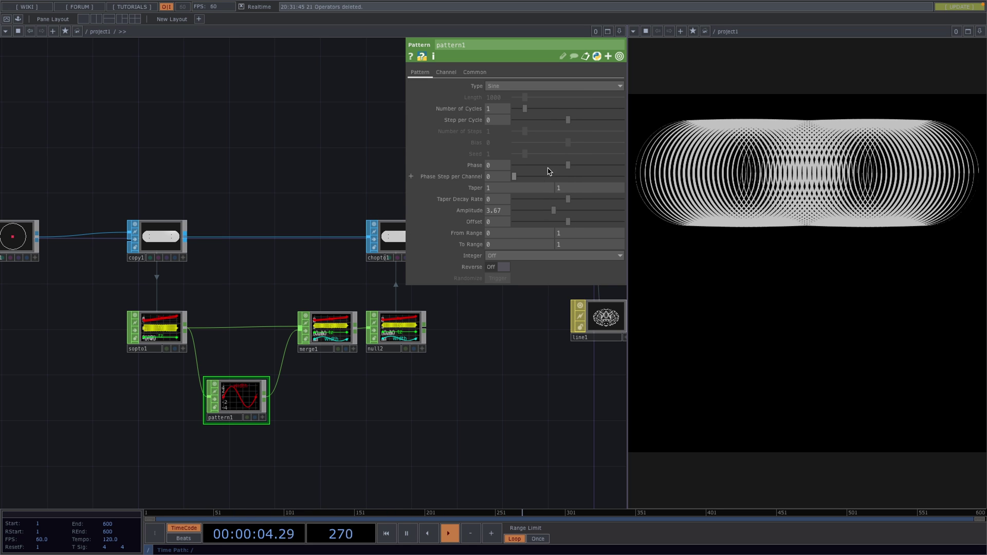
{"action": "mouse_move", "coordinate": [568, 166]}
{"action": "left_mouse_down"}
{"action": "mouse_move", "coordinate": [540, 168]}
{"action": "mouse_move", "coordinate": [579, 165]}
{"action": "left_mouse_up"}
{"action": "left_click", "coordinate": [497, 165]}
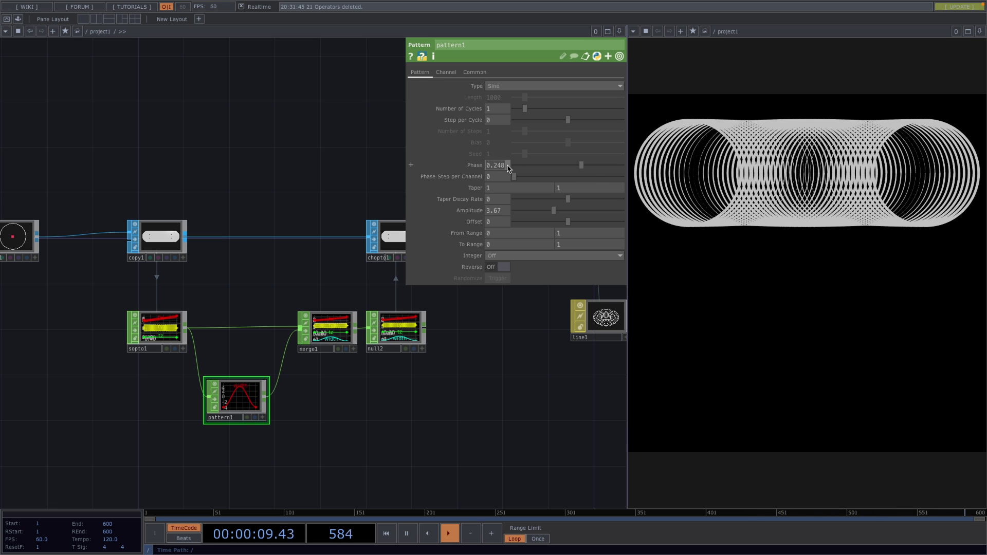
{"action": "type", "text": "0"}
{"action": "key", "text": "Return"}
- Set pattern1's Type back to Ramp and close its parameter panel
{"action": "left_click", "coordinate": [536, 86]}
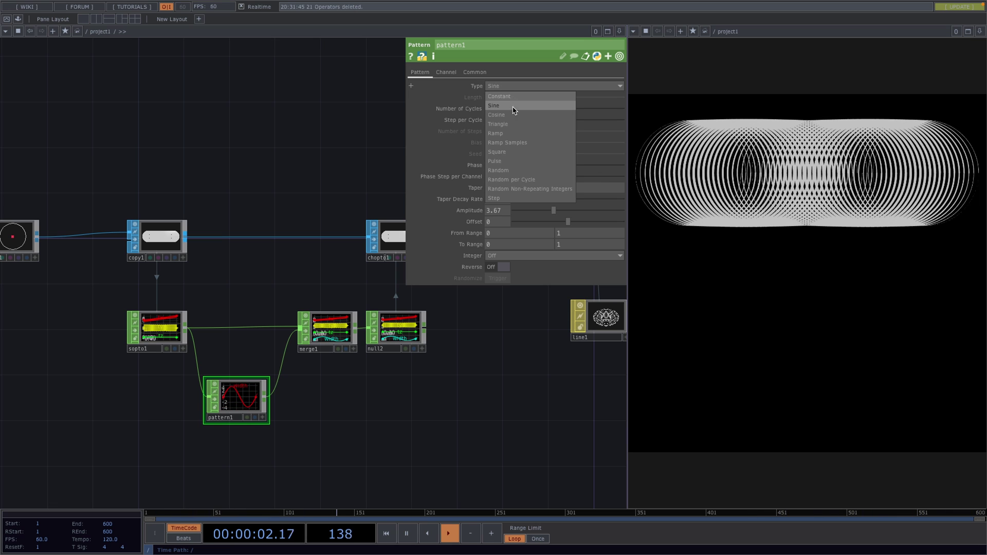
{"action": "left_click", "coordinate": [503, 135]}
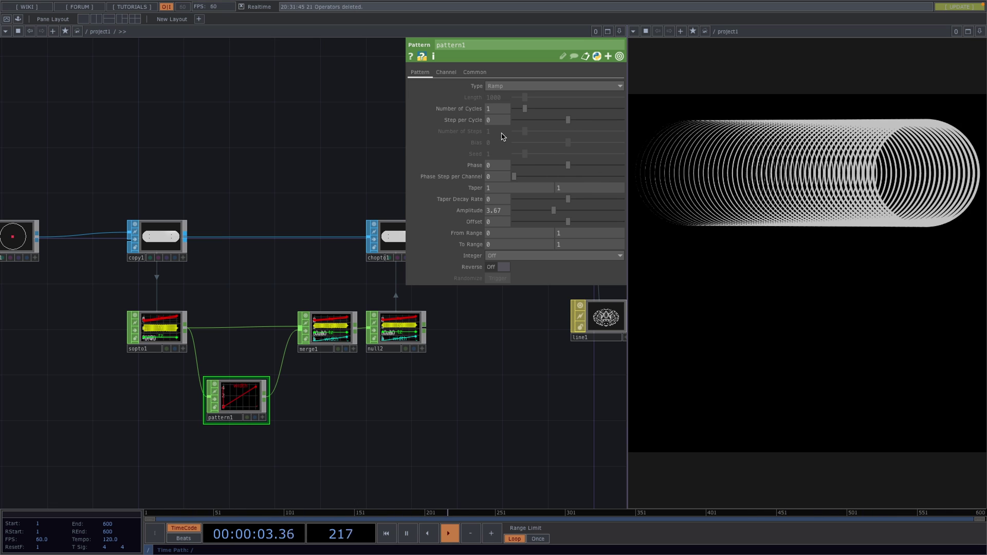
{"action": "left_click", "coordinate": [468, 364]}
- Insert a Transform SOP, transform2, on the link between circle1 and copy1
{"action": "left_click_drag", "start_coordinate": [282, 303], "coordinate": [447, 311]}
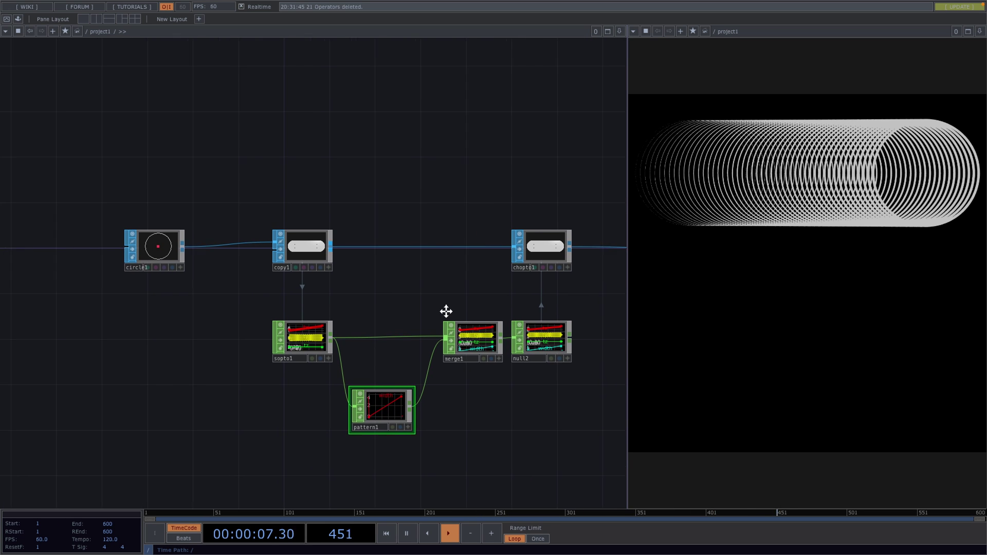
{"action": "left_click_drag", "start_coordinate": [175, 255], "coordinate": [129, 255]}
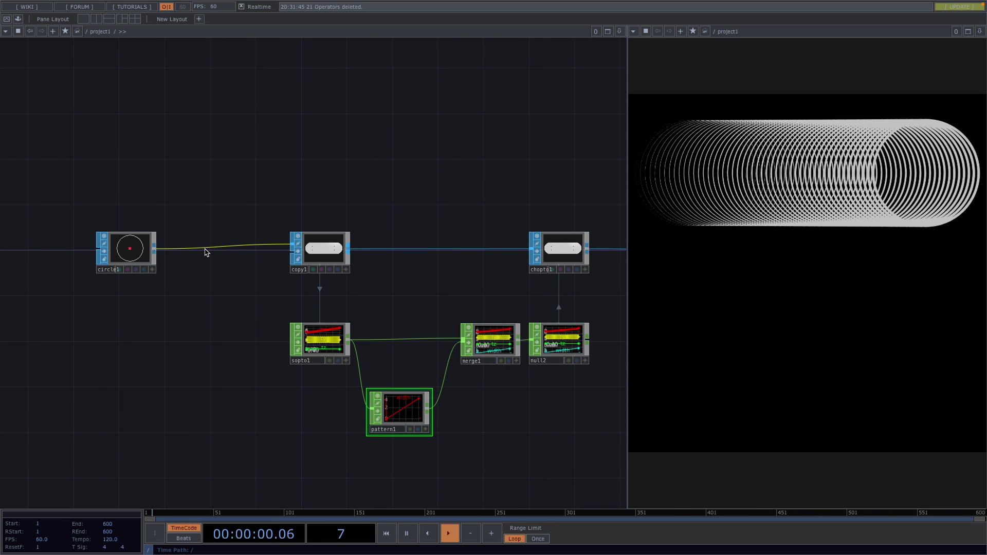
{"action": "right_click", "coordinate": [205, 250]}
{"action": "left_click", "coordinate": [232, 237]}
{"action": "type", "text": "tr"}
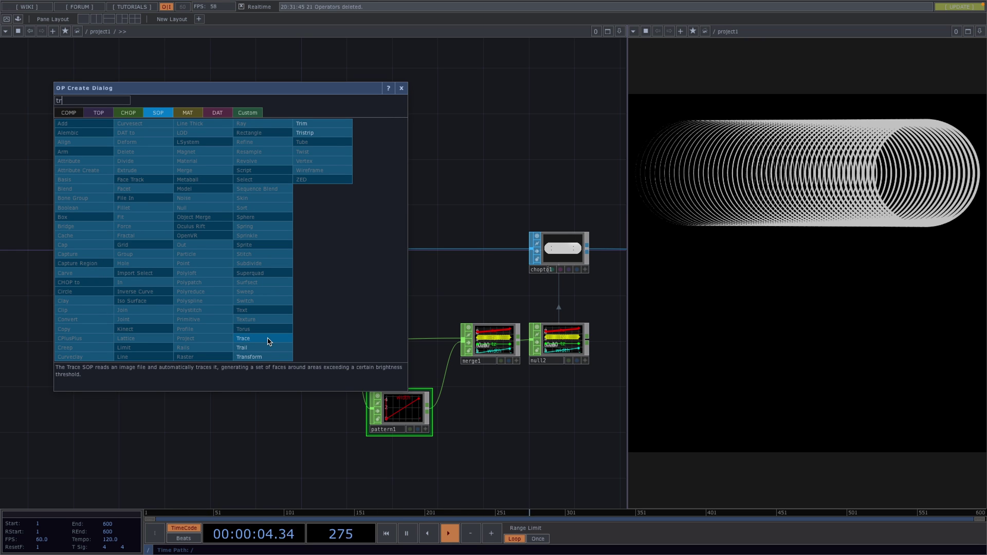
{"action": "left_click", "coordinate": [249, 357]}
- Drive transform2's Rotate Y with an absolute-time expression so the circle spins
{"action": "left_click", "coordinate": [217, 249]}
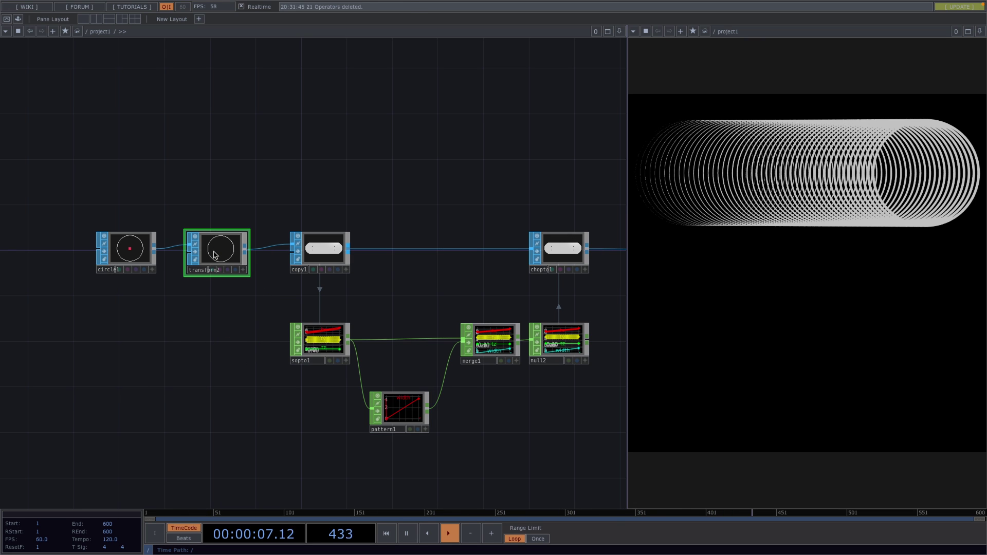
{"action": "key", "text": "p"}
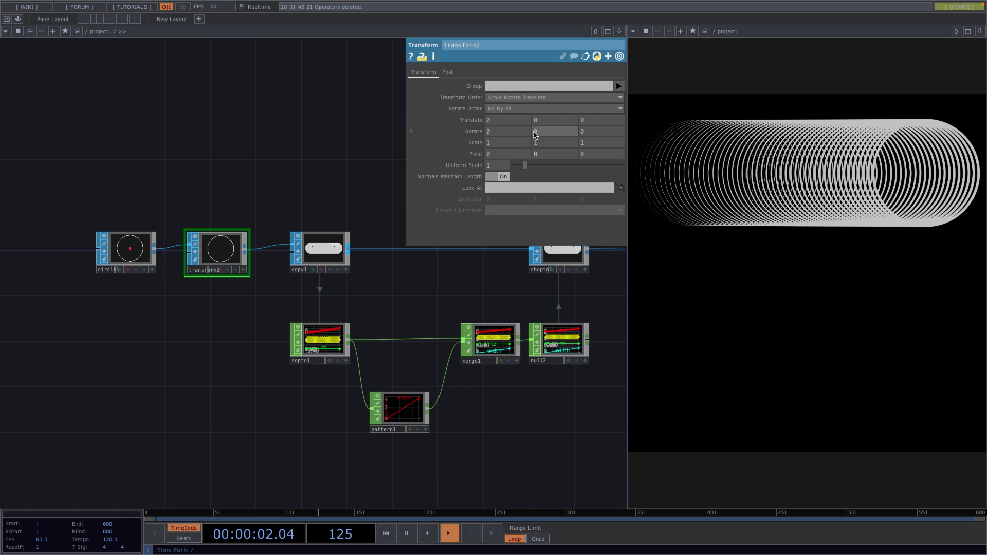
{"action": "mouse_move", "coordinate": [540, 132]}
{"action": "middle_mouse_down"}
{"action": "mouse_move", "coordinate": [540, 111]}
{"action": "mouse_move", "coordinate": [539, 133]}
{"action": "middle_mouse_up"}
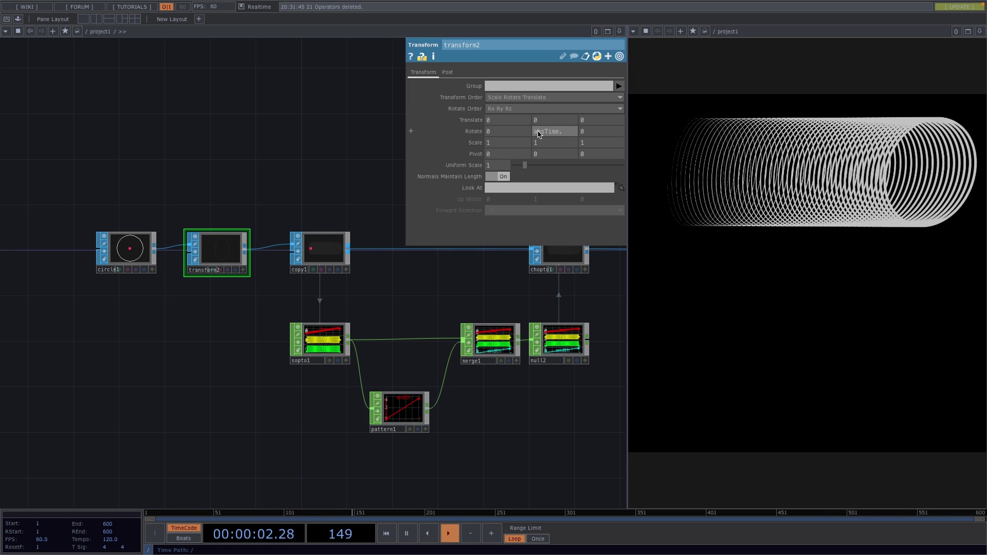
{"action": "key", "text": "Return"}
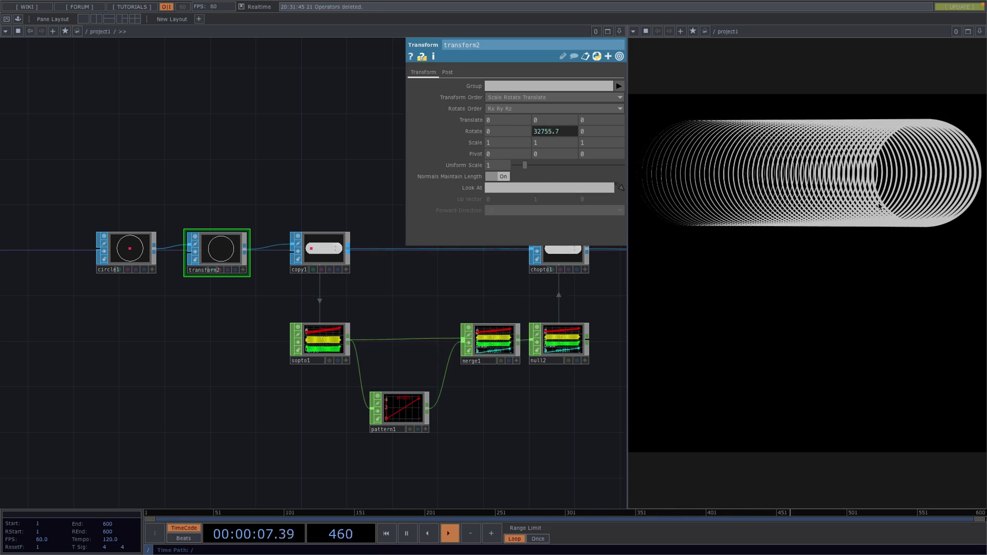
- Set copy1's per-copy rotation to 2 in Y and 14 in Z
{"action": "left_click", "coordinate": [334, 246]}
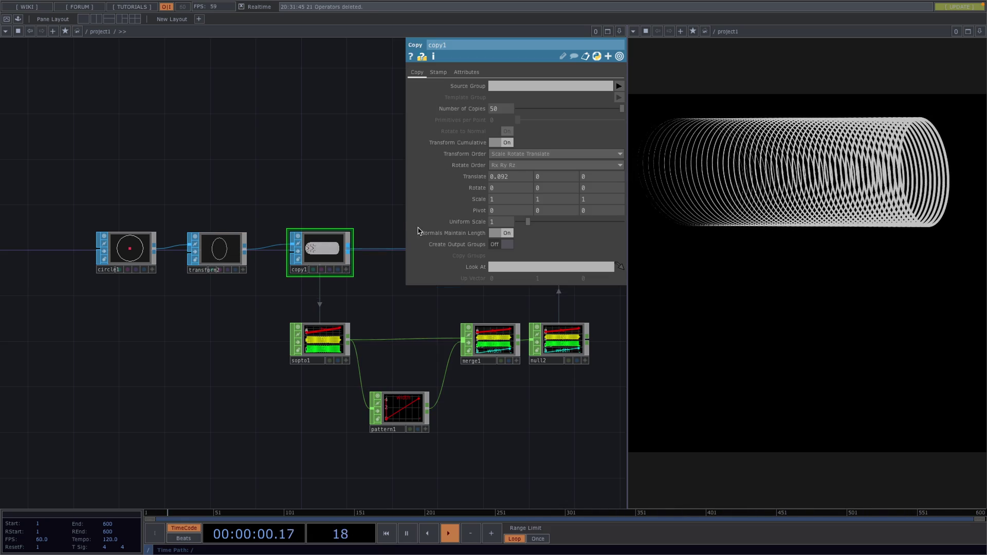
{"action": "middle_click", "coordinate": [548, 191]}
{"action": "middle_click_drag", "start_coordinate": [549, 195], "coordinate": [548, 191]}
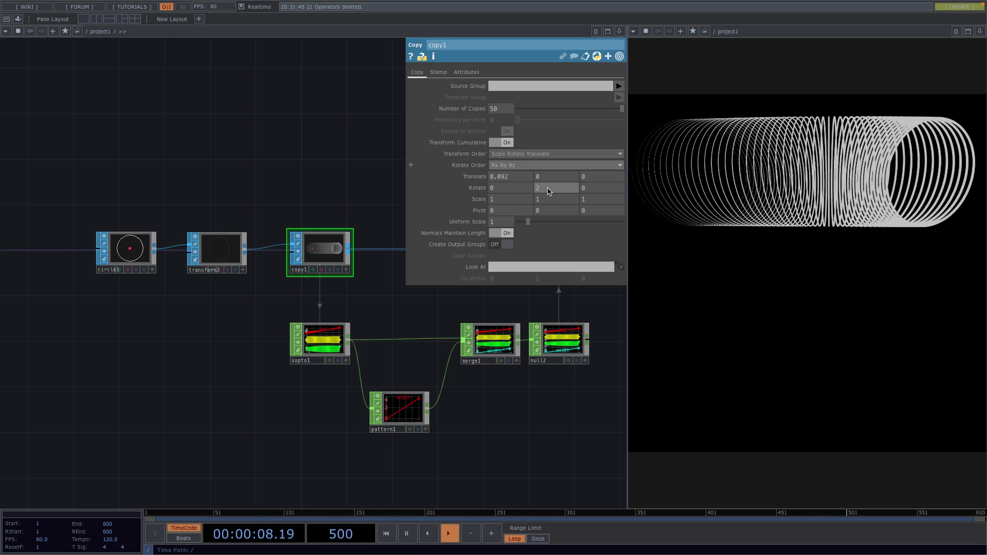
{"action": "middle_click", "coordinate": [607, 191]}
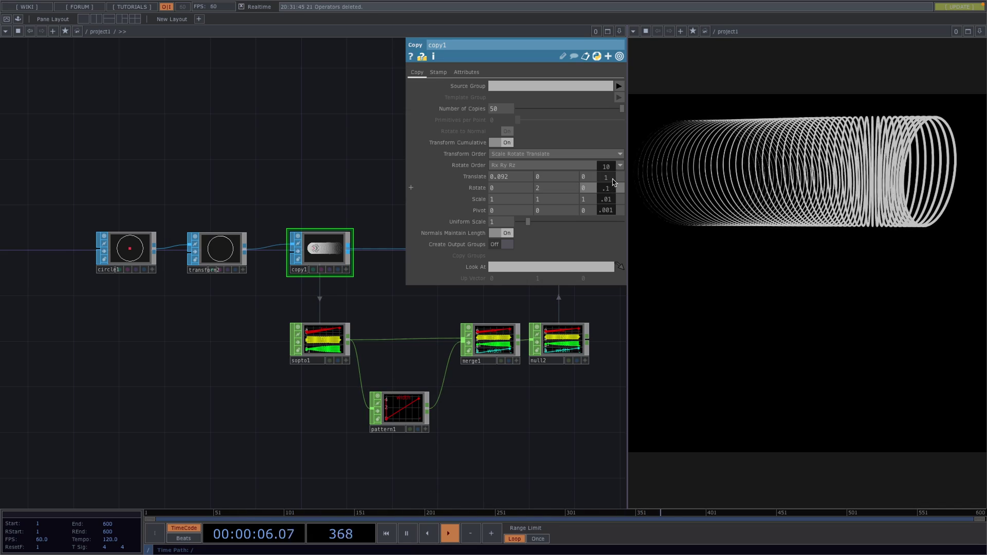
{"action": "middle_click_drag", "start_coordinate": [615, 183], "coordinate": [638, 181]}
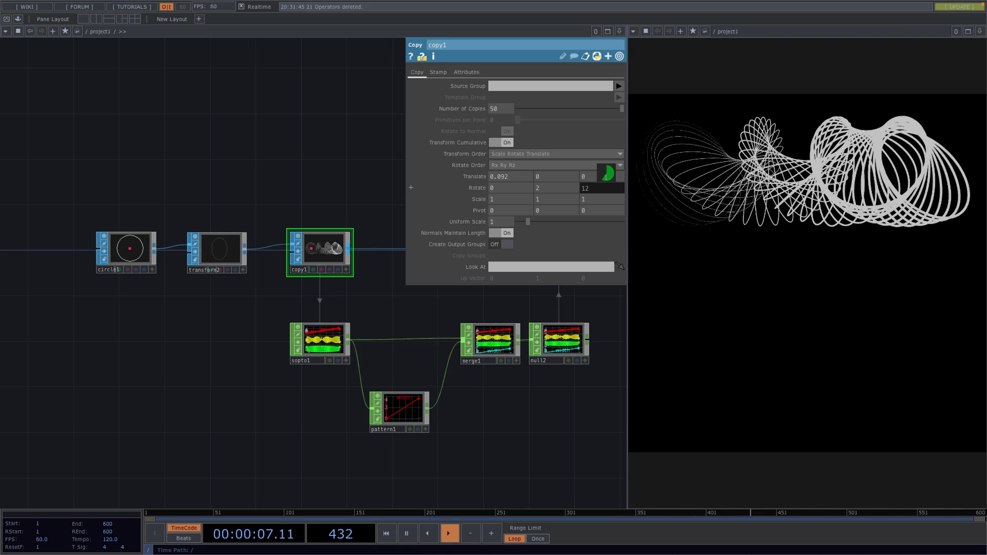
{"action": "middle_click_drag", "start_coordinate": [606, 175], "coordinate": [609, 191]}
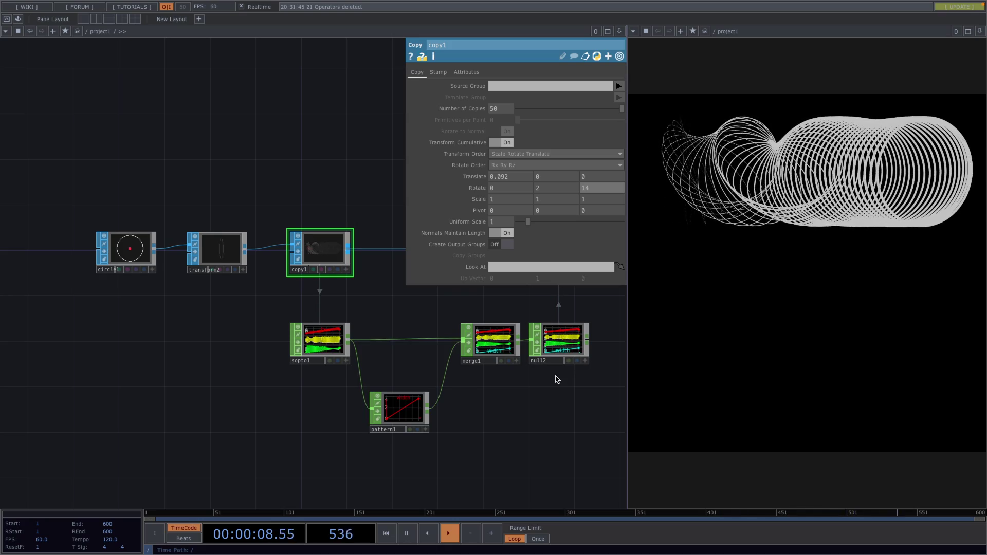
- Select transform1 and null1 together and drag them far right of render1
{"action": "scroll", "coordinate": [560, 386], "scroll_direction": "down", "scroll_amount": 2}
{"action": "left_click_drag", "start_coordinate": [569, 401], "coordinate": [453, 393]}
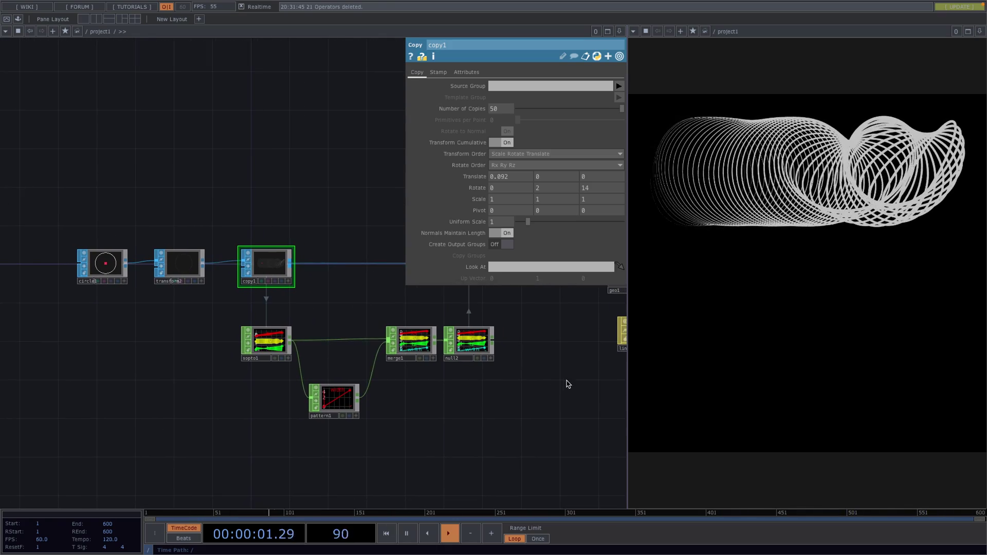
{"action": "left_click_drag", "start_coordinate": [560, 386], "coordinate": [266, 397]}
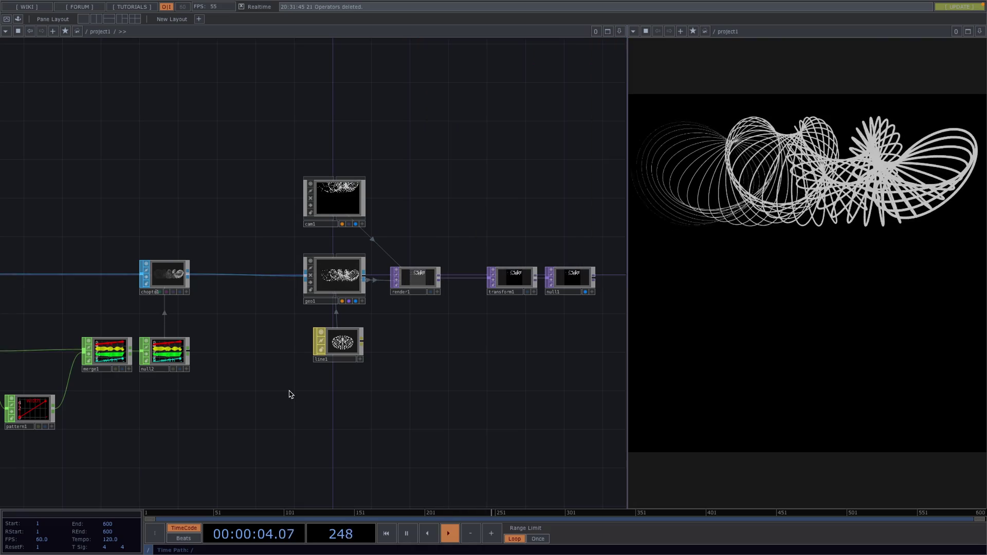
{"action": "key", "text": "p"}
{"action": "left_click_drag", "start_coordinate": [407, 344], "coordinate": [205, 345]}
{"action": "scroll", "coordinate": [205, 344], "scroll_direction": "down", "scroll_amount": 3}
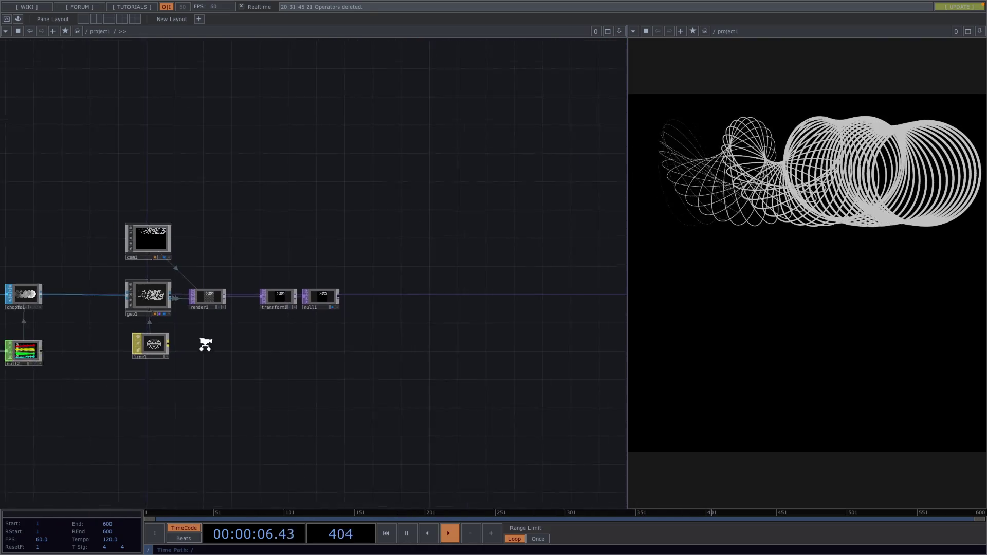
{"action": "left_click", "coordinate": [257, 308]}
{"action": "left_click_drag", "start_coordinate": [255, 280], "coordinate": [569, 309]}
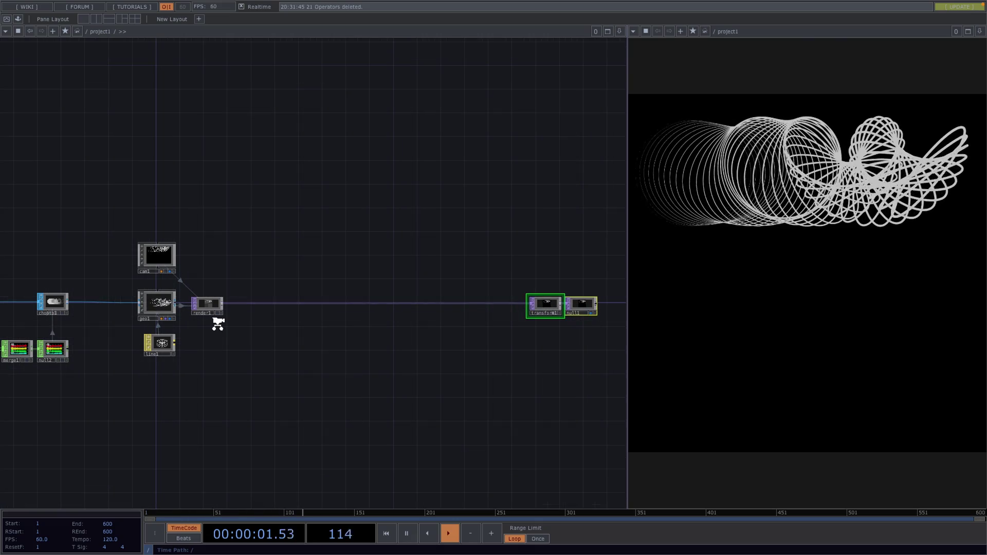
{"action": "scroll", "coordinate": [218, 326], "scroll_direction": "up", "scroll_amount": 5}
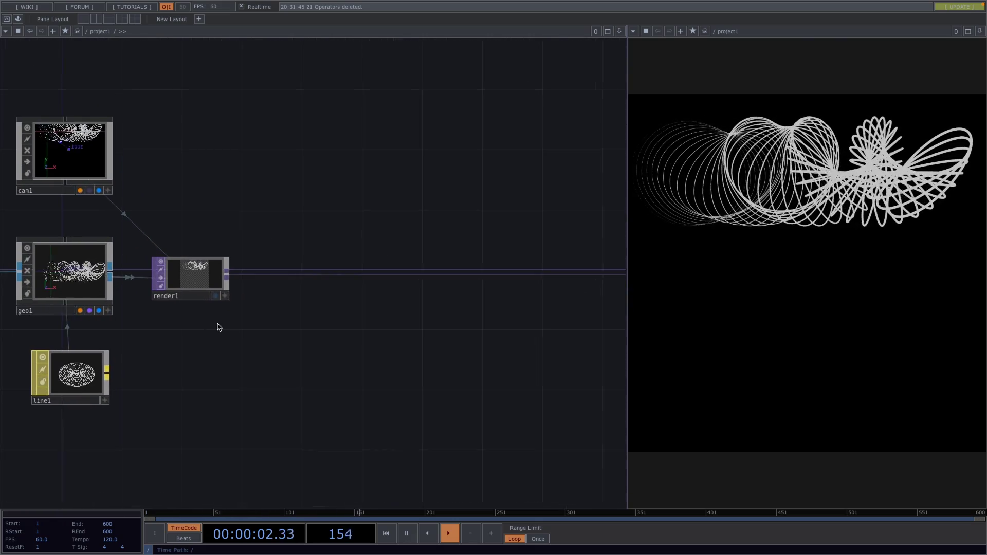
- Insert a Ramp TOP, ramp1, after render1 and place it below render1
{"action": "right_click", "coordinate": [290, 271]}
{"action": "left_click", "coordinate": [309, 271]}
{"action": "type", "text": "ram"}
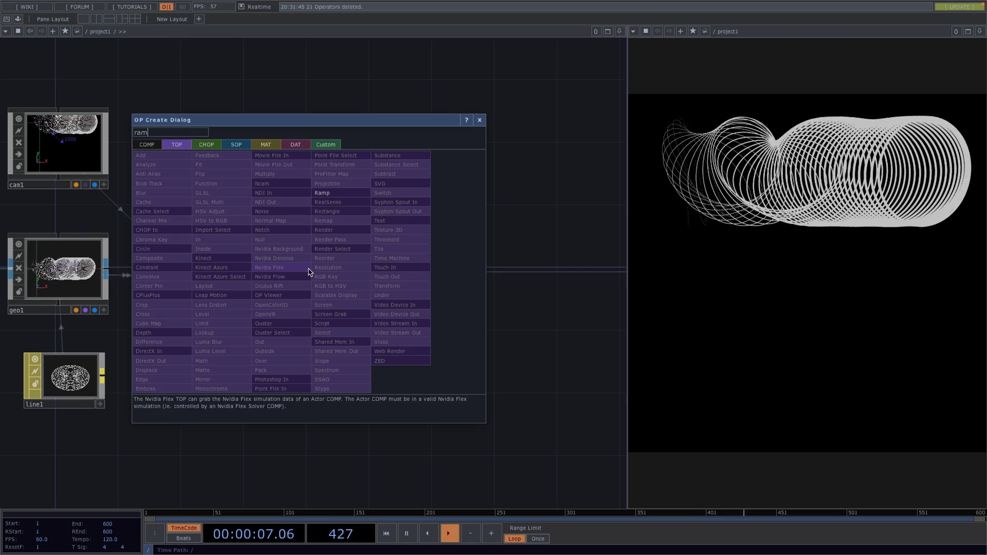
{"action": "type", "text": "p"}
{"action": "left_click", "coordinate": [329, 193]}
{"action": "left_click", "coordinate": [333, 373]}
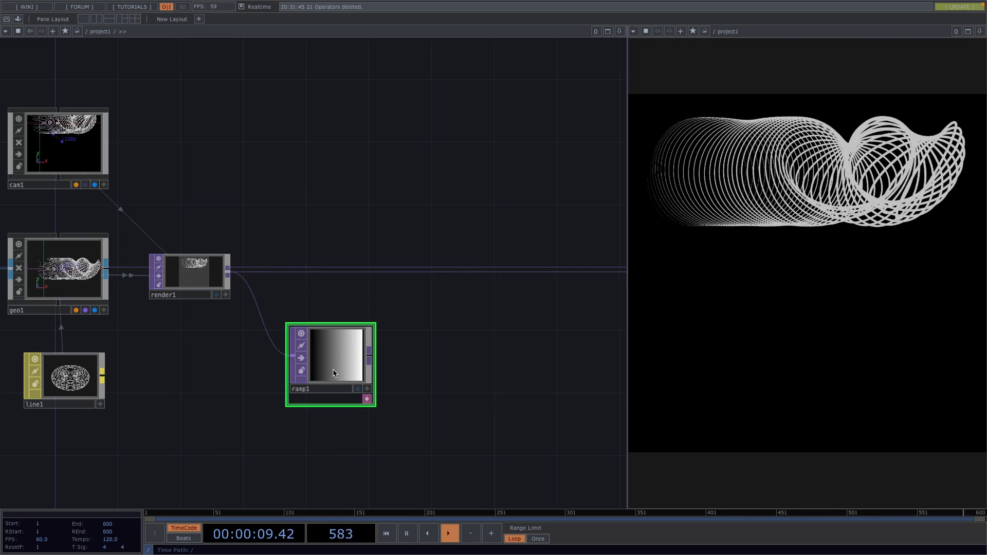
- Tint ramp1 blue with hue 220 and saturation 0.77, then move it lower
{"action": "key", "text": "p"}
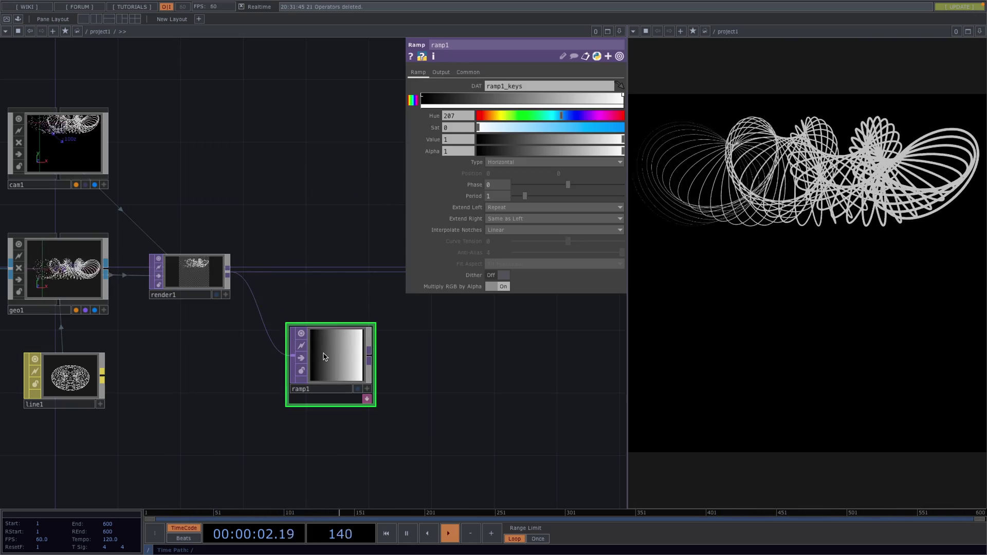
{"action": "left_click", "coordinate": [575, 130]}
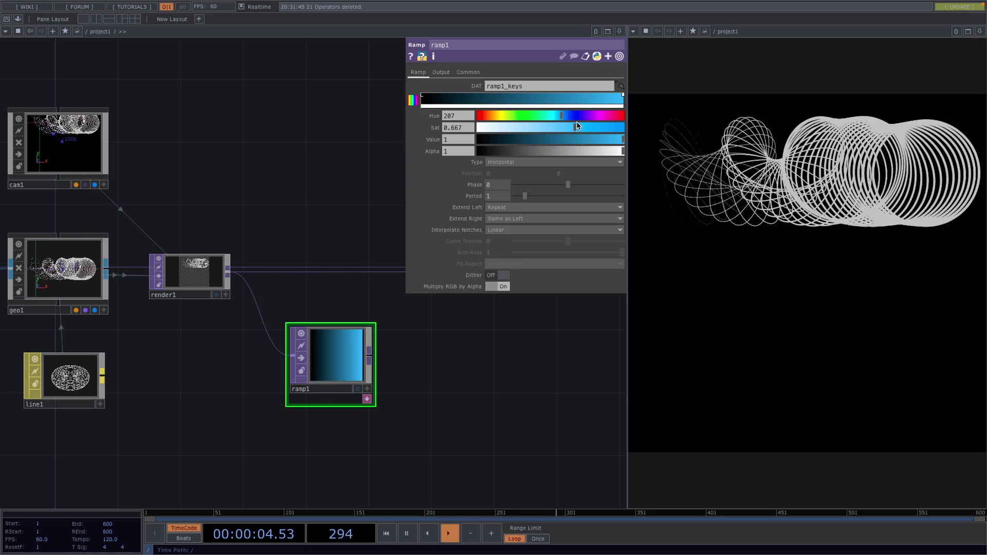
{"action": "left_click", "coordinate": [569, 116]}
{"action": "left_click_drag", "start_coordinate": [586, 127], "coordinate": [592, 127]}
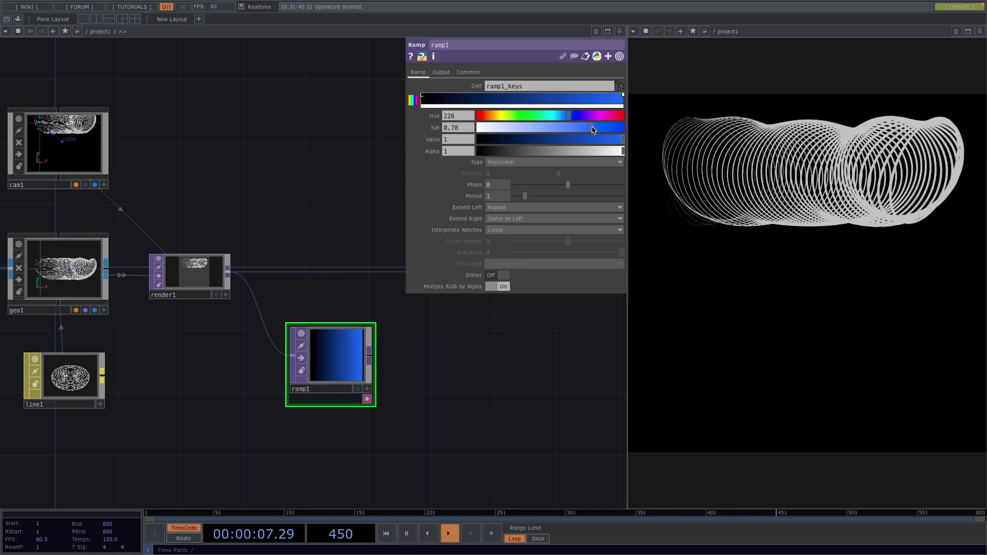
{"action": "left_click", "coordinate": [567, 116]}
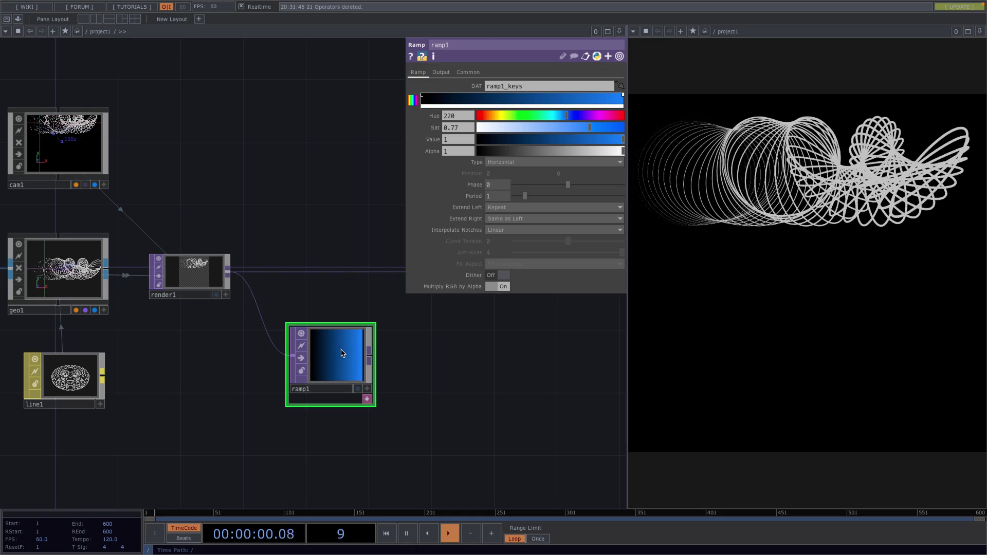
{"action": "left_click_drag", "start_coordinate": [335, 348], "coordinate": [336, 379]}
{"action": "scroll", "coordinate": [198, 272], "scroll_direction": "up", "scroll_amount": 4}
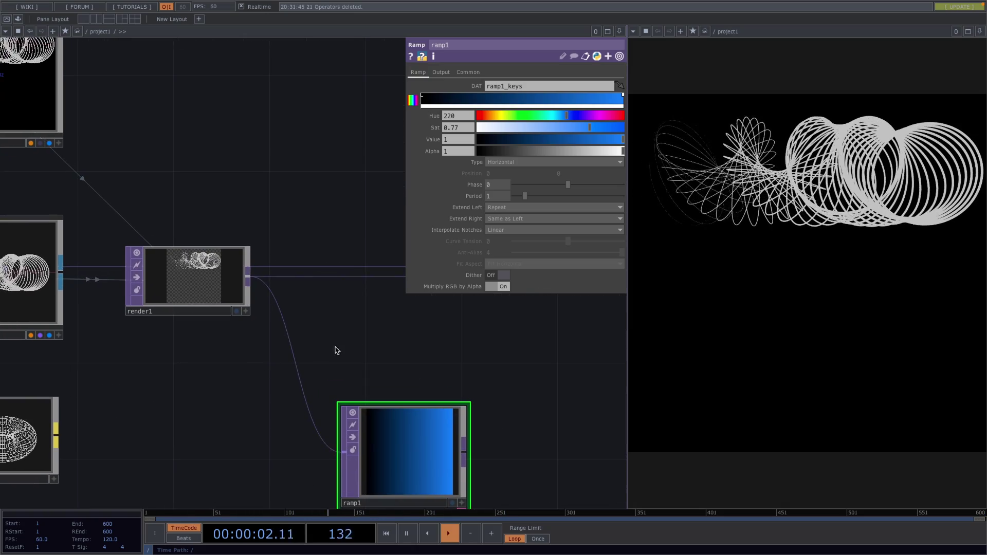
- Insert a Multiply TOP on render1's output and wire ramp1 into its second input
{"action": "middle_click_drag", "start_coordinate": [335, 348], "coordinate": [140, 341]}
{"action": "right_click", "coordinate": [308, 277]}
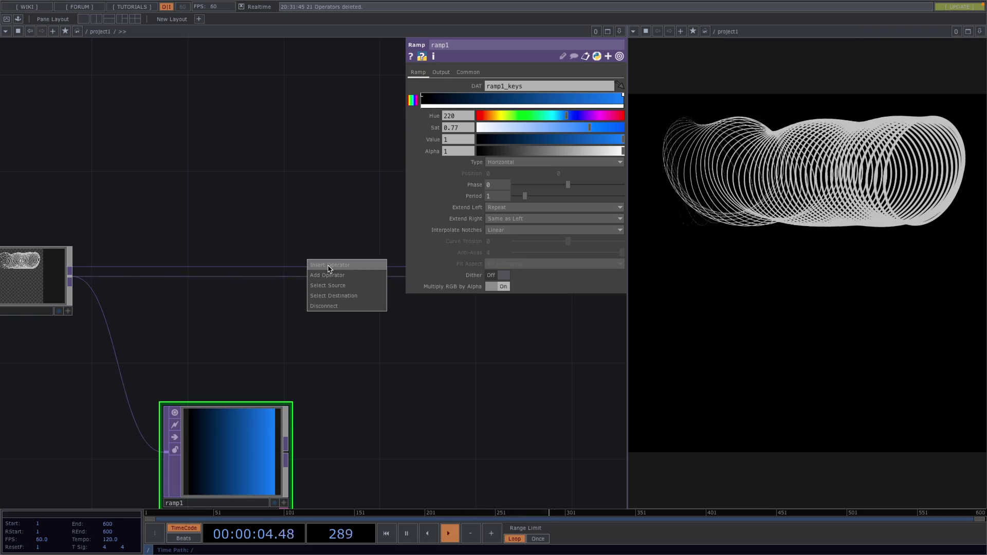
{"action": "left_click", "coordinate": [329, 267]}
{"action": "left_click", "coordinate": [285, 172]}
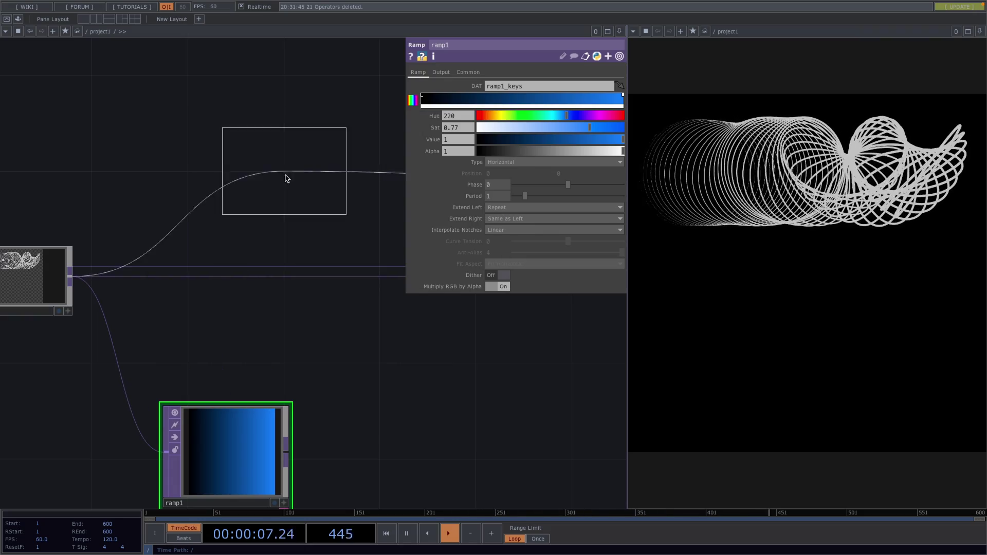
{"action": "left_click", "coordinate": [343, 258]}
{"action": "left_click_drag", "start_coordinate": [287, 452], "coordinate": [283, 294]}
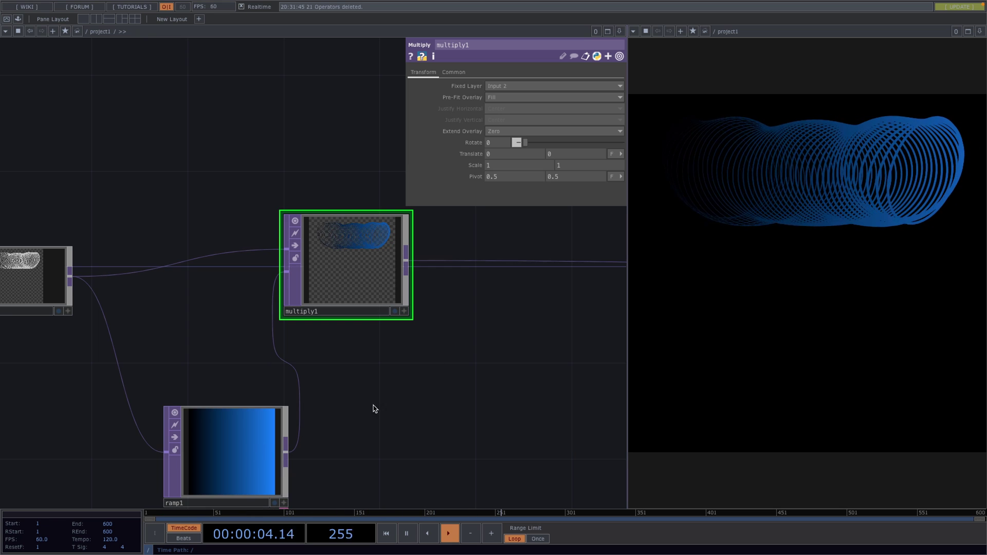
{"action": "scroll", "coordinate": [249, 456], "scroll_direction": "down", "scroll_amount": 3}
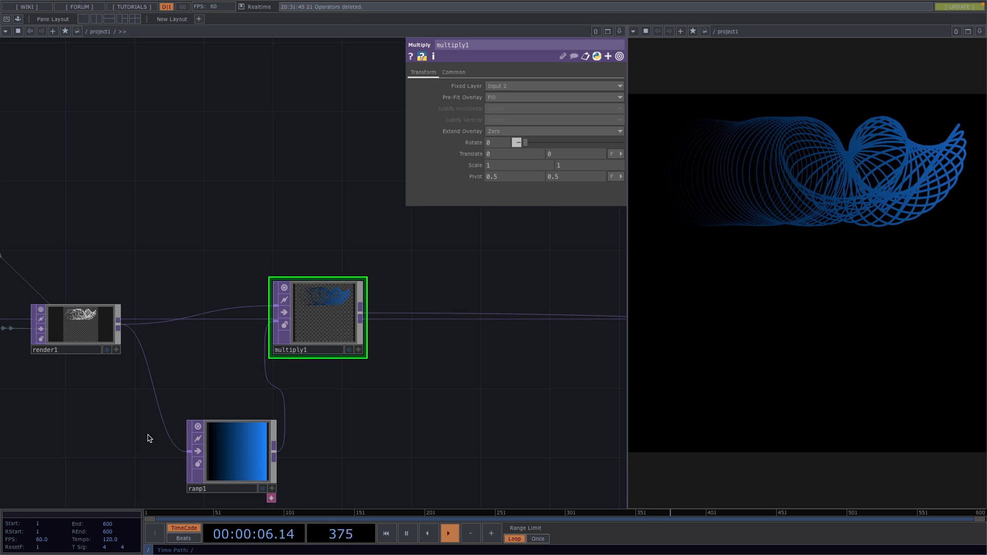
- Make line1's far line colour white
{"action": "left_click_drag", "start_coordinate": [149, 436], "coordinate": [244, 419]}
{"action": "left_click", "coordinate": [244, 420]}
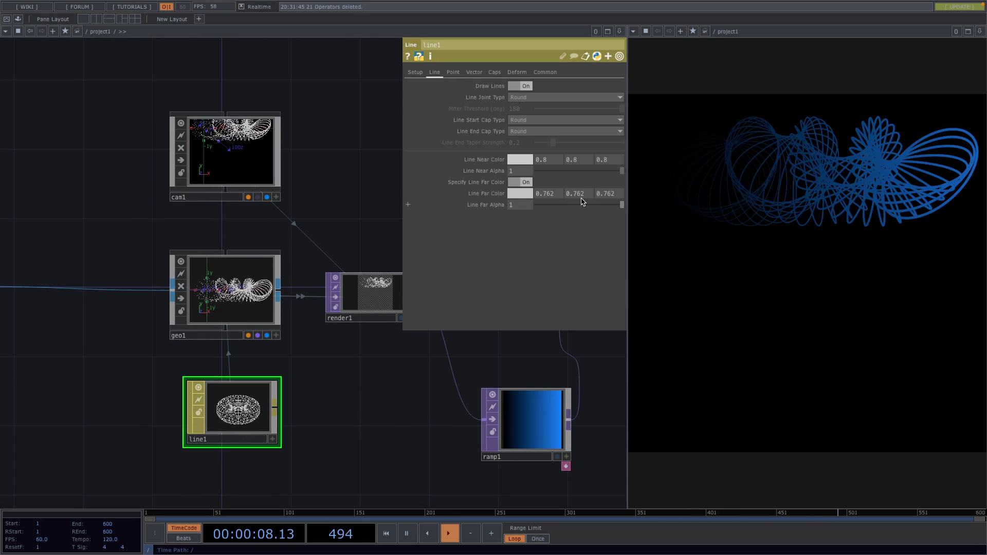
{"action": "left_click", "coordinate": [586, 195]}
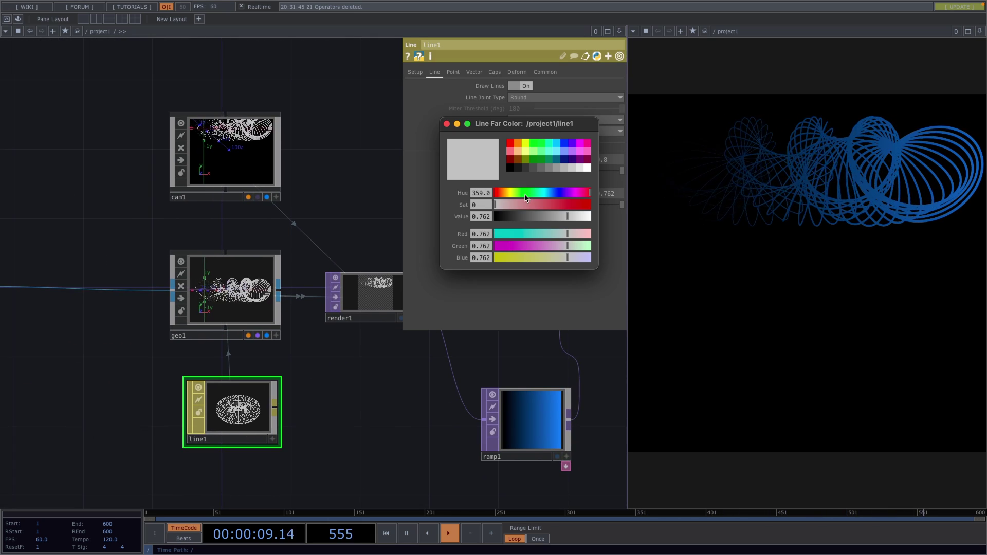
{"action": "left_click", "coordinate": [588, 168]}
{"action": "left_click", "coordinate": [447, 124]}
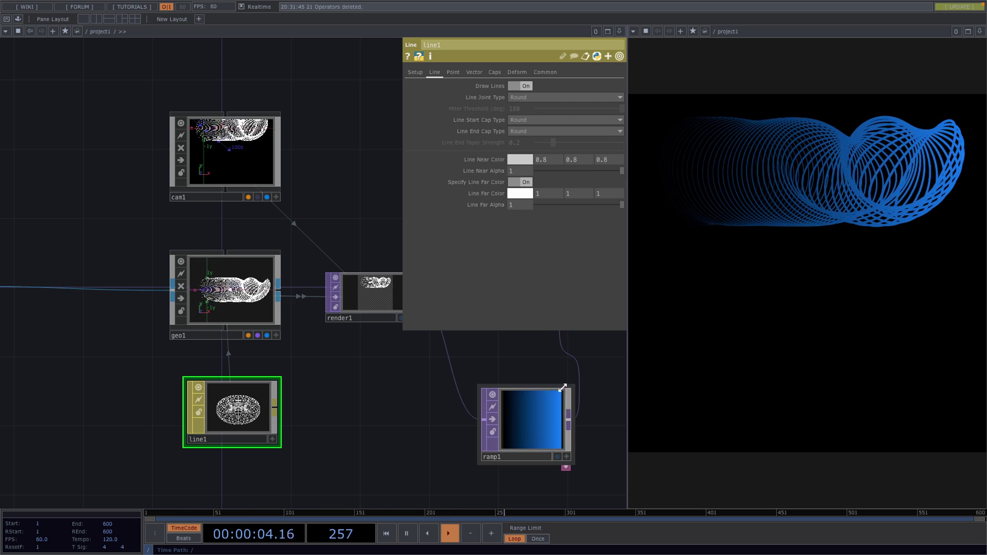
- Set ramp1's left colour key to a dim blue with value 0.206
{"action": "left_click", "coordinate": [530, 424]}
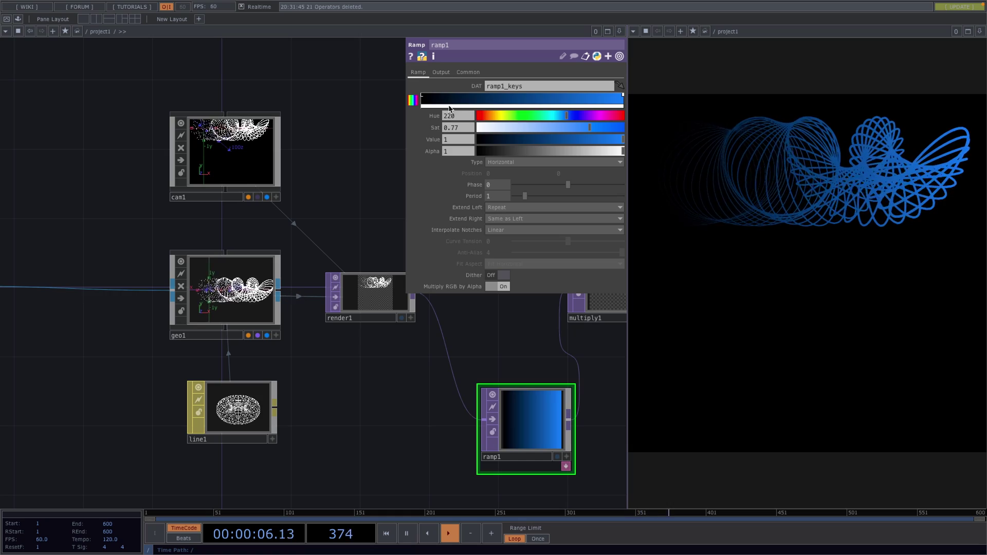
{"action": "left_click", "coordinate": [423, 98]}
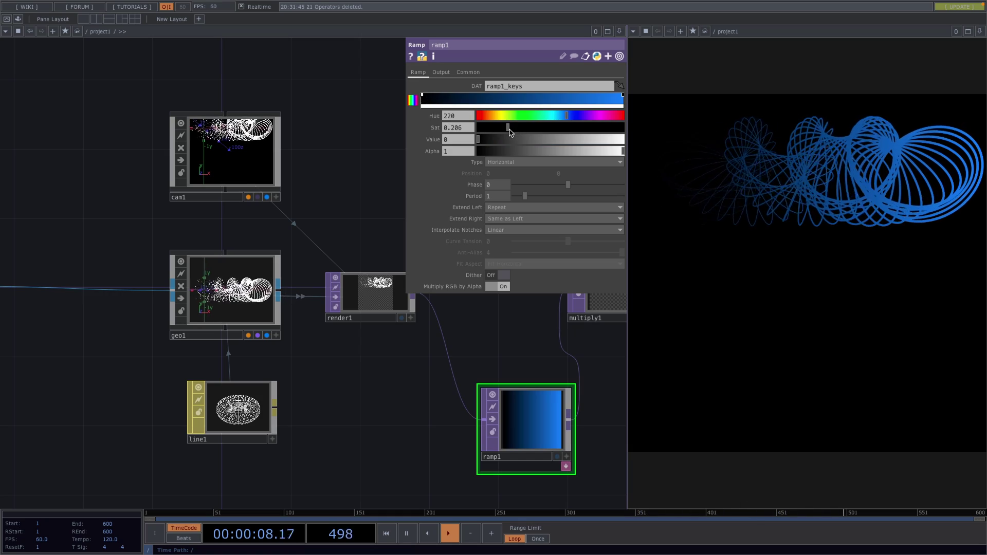
{"action": "left_click", "coordinate": [513, 143]}
{"action": "left_click_drag", "start_coordinate": [521, 143], "coordinate": [508, 143]}
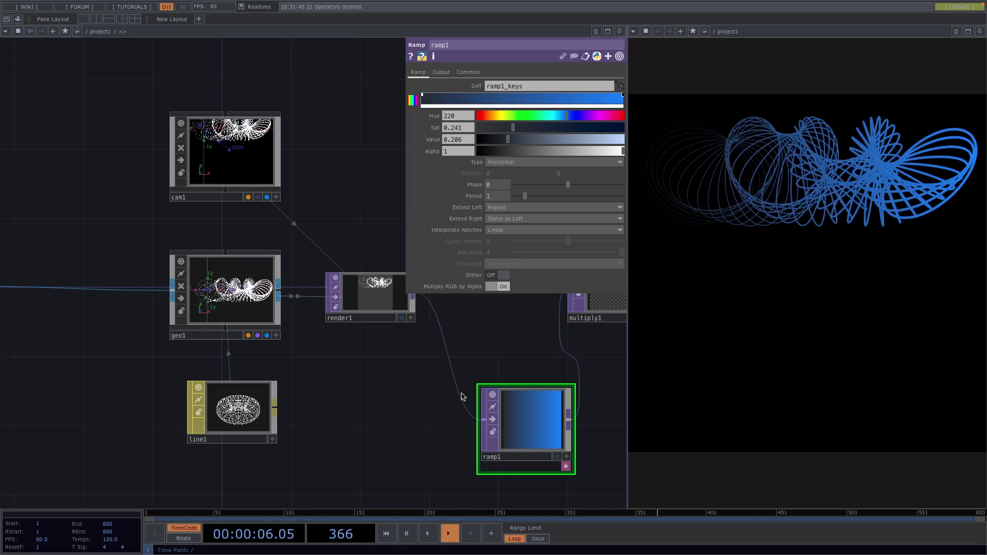
{"action": "left_click_drag", "start_coordinate": [347, 408], "coordinate": [128, 434]}
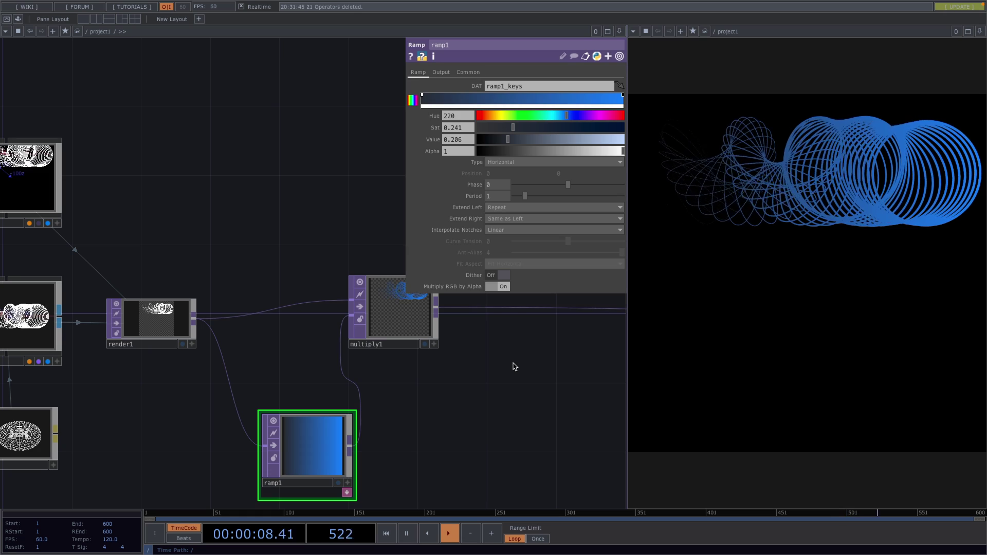
{"action": "key", "text": "p"}
{"action": "left_click_drag", "start_coordinate": [527, 391], "coordinate": [350, 397]}
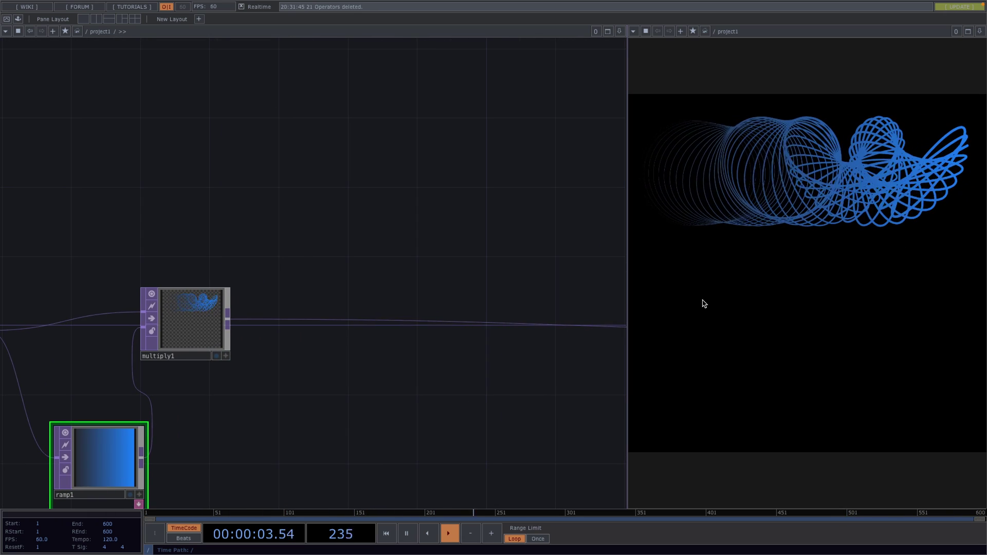
- Insert a Transform TOP (transform3) on multiply1's output wire and rotate it 180°
{"action": "right_click", "coordinate": [308, 325]}
{"action": "left_click", "coordinate": [322, 324]}
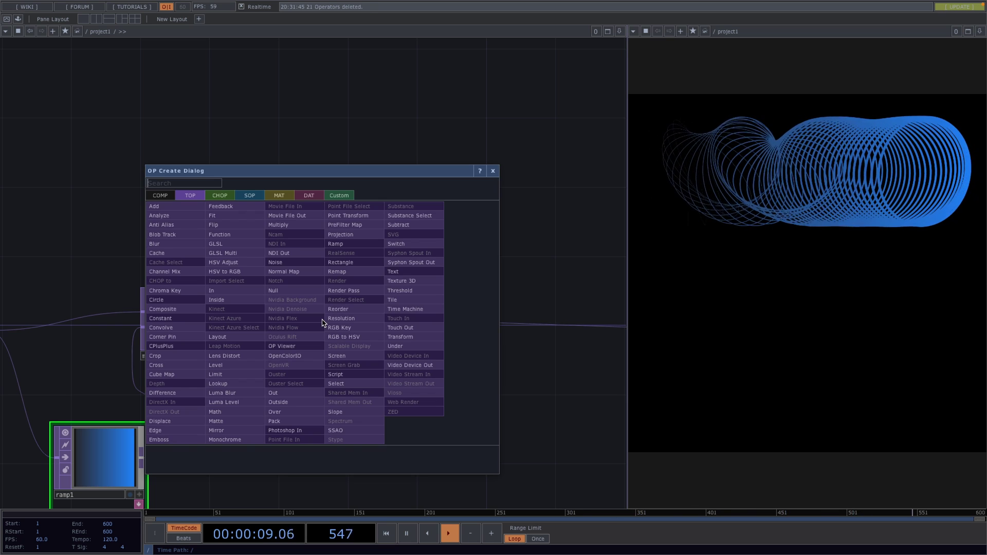
{"action": "type", "text": "a"}
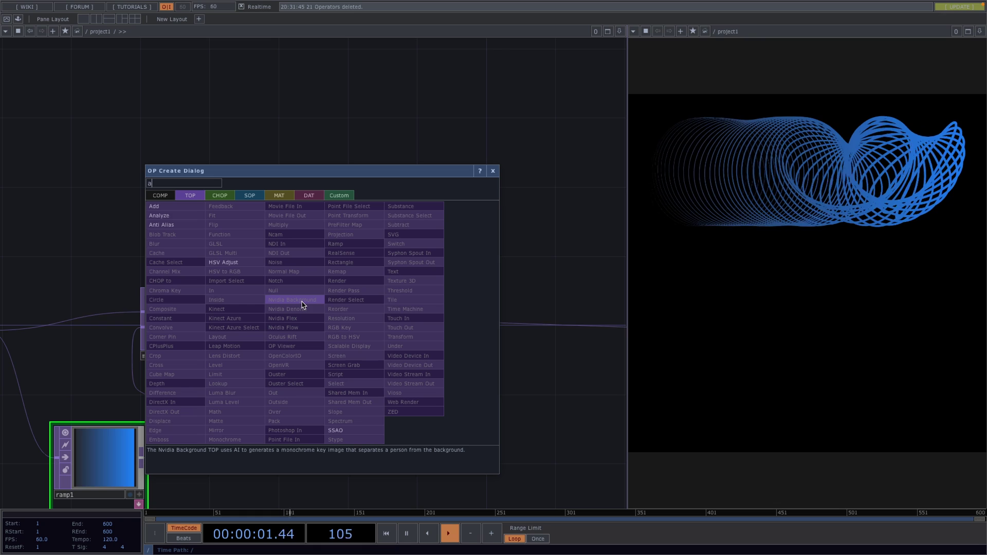
{"action": "left_click", "coordinate": [409, 339]}
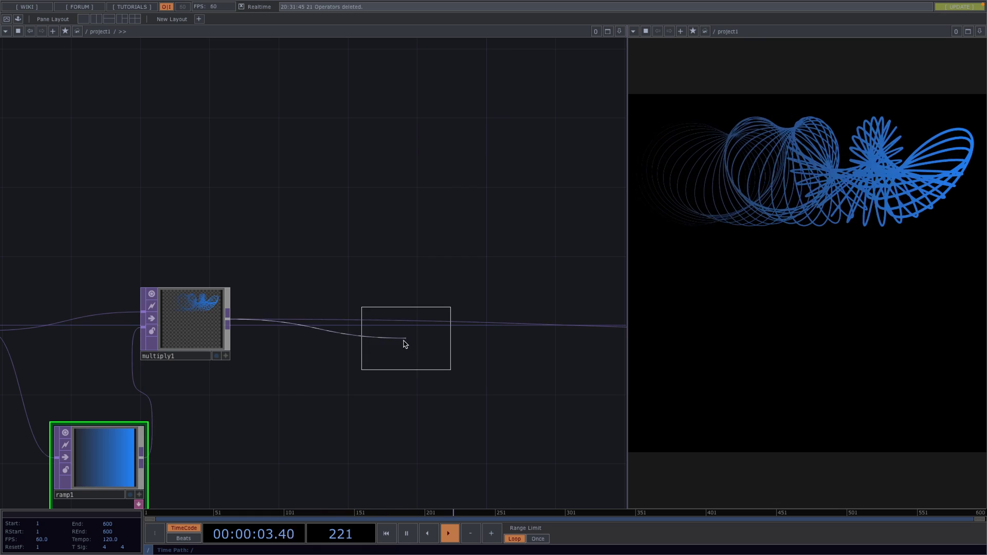
{"action": "left_click", "coordinate": [305, 431]}
{"action": "key", "text": "p"}
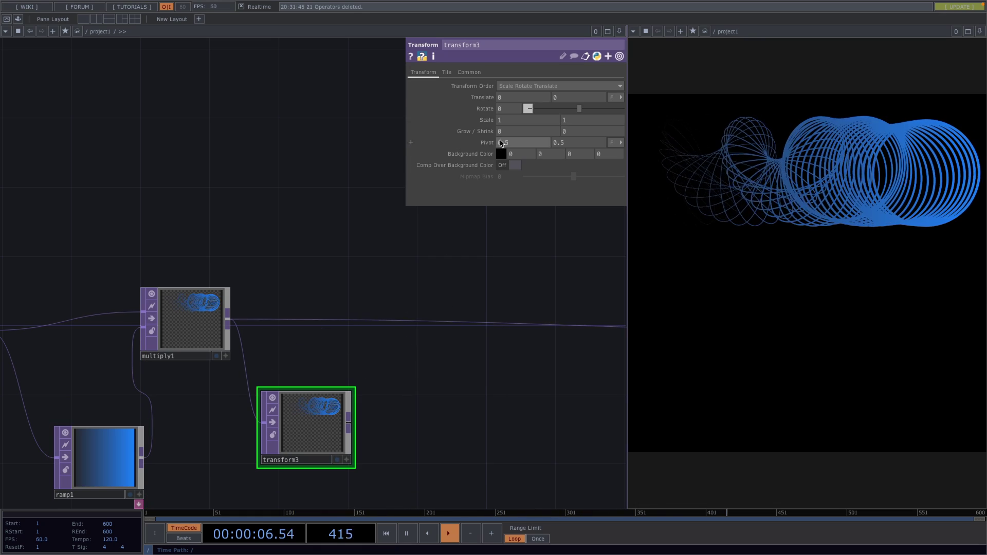
{"action": "left_click", "coordinate": [511, 111]}
{"action": "type", "text": "180"}
{"action": "key", "text": "Return"}
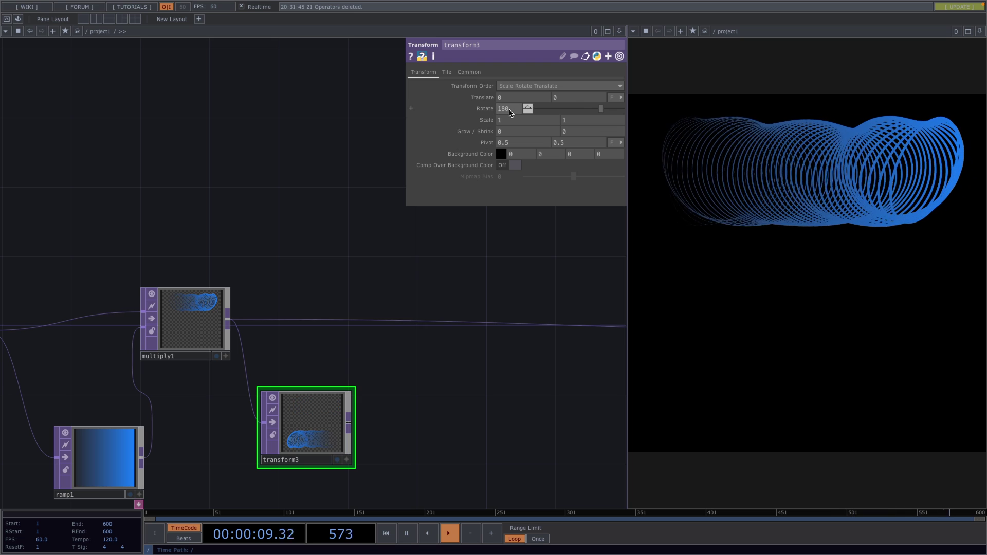
- Paste two copies of transform3 and set transform4's rotation back to 0
{"action": "left_click_drag", "start_coordinate": [306, 412], "coordinate": [310, 429]}
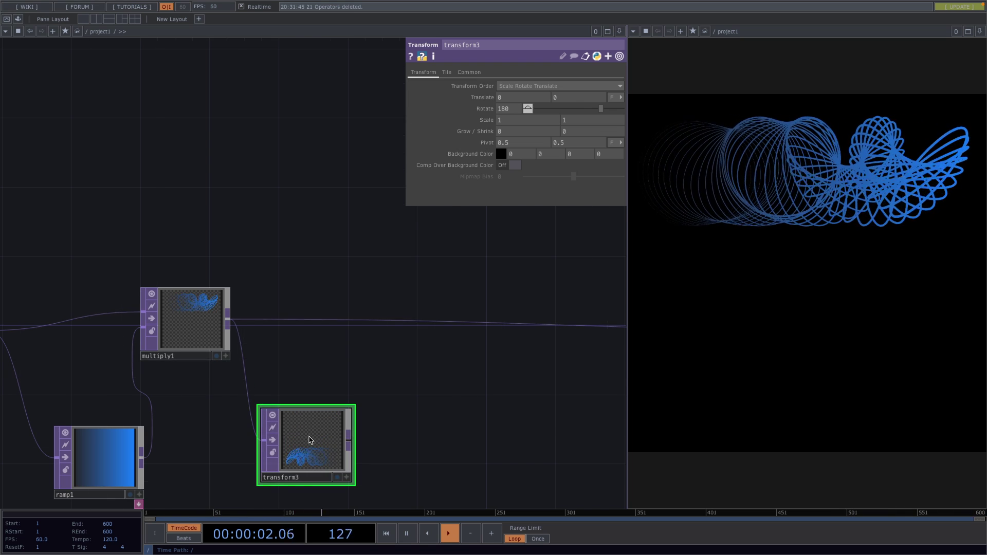
{"action": "left_click_drag", "start_coordinate": [390, 381], "coordinate": [390, 307]}
{"action": "key", "text": "ctrl+z"}
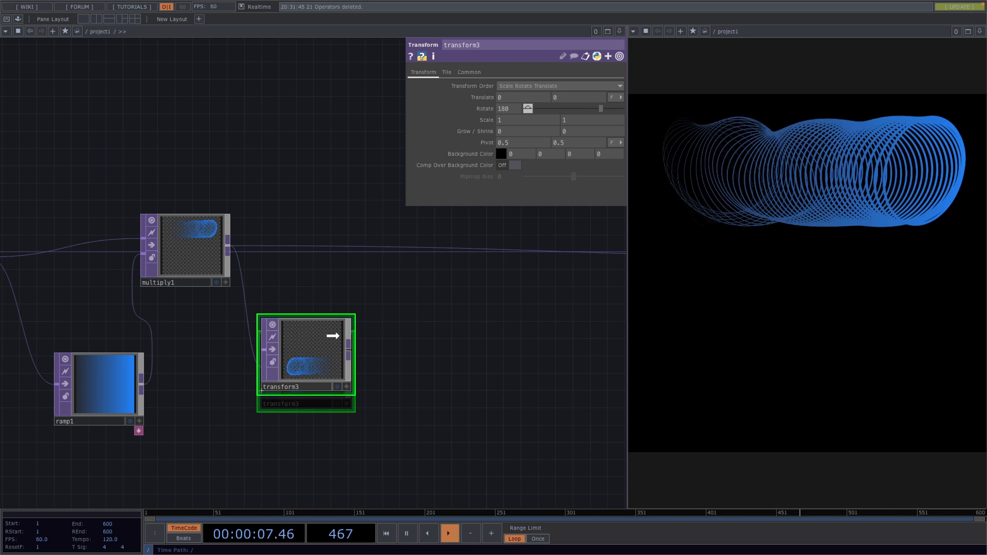
{"action": "key", "text": "ctrl+v"}
{"action": "key", "text": "ctrl+v"}
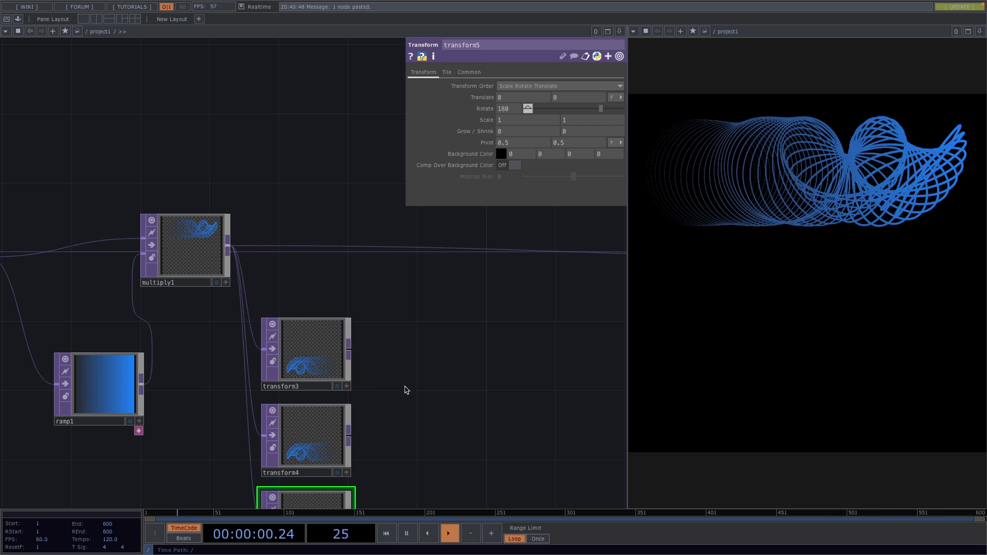
{"action": "left_click_drag", "start_coordinate": [403, 388], "coordinate": [396, 347]}
{"action": "left_click_drag", "start_coordinate": [159, 217], "coordinate": [141, 235]}
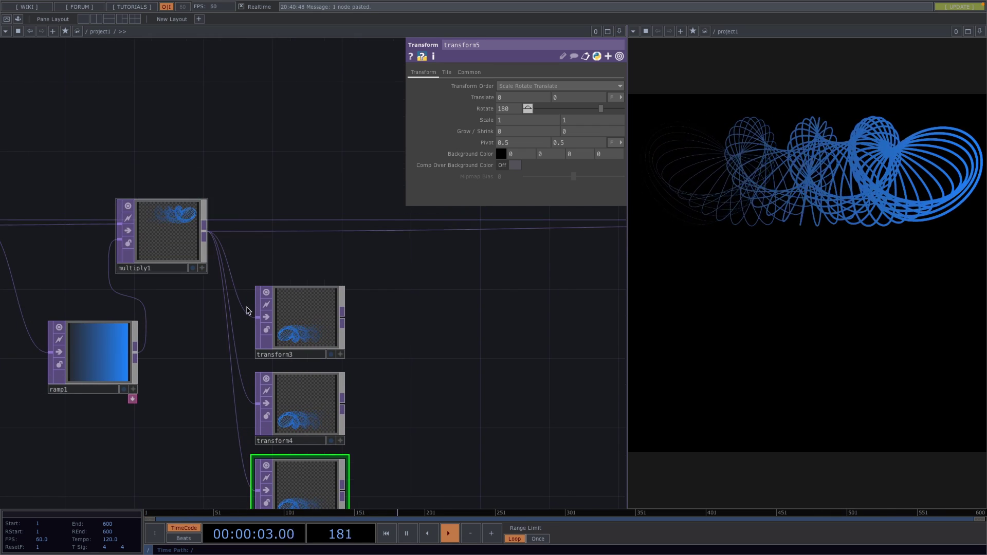
{"action": "left_click", "coordinate": [335, 407]}
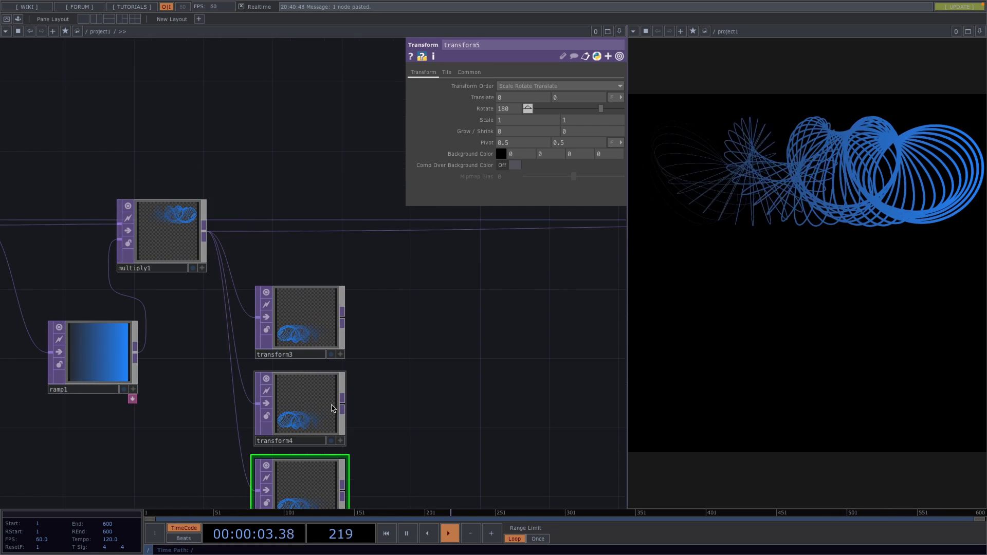
{"action": "left_click", "coordinate": [507, 109]}
{"action": "type", "text": "0"}
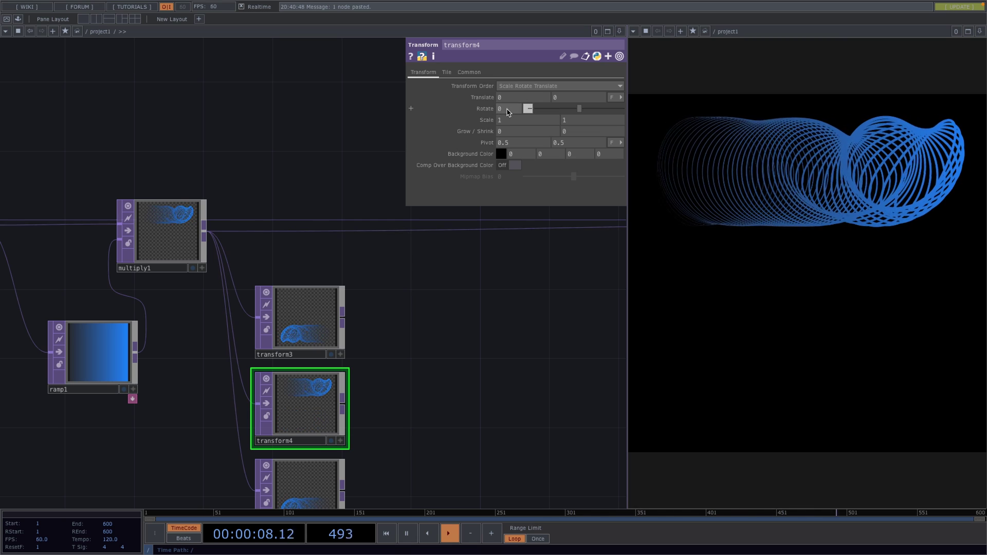
{"action": "key", "text": "Return"}
{"action": "left_click_drag", "start_coordinate": [428, 304], "coordinate": [399, 296]}
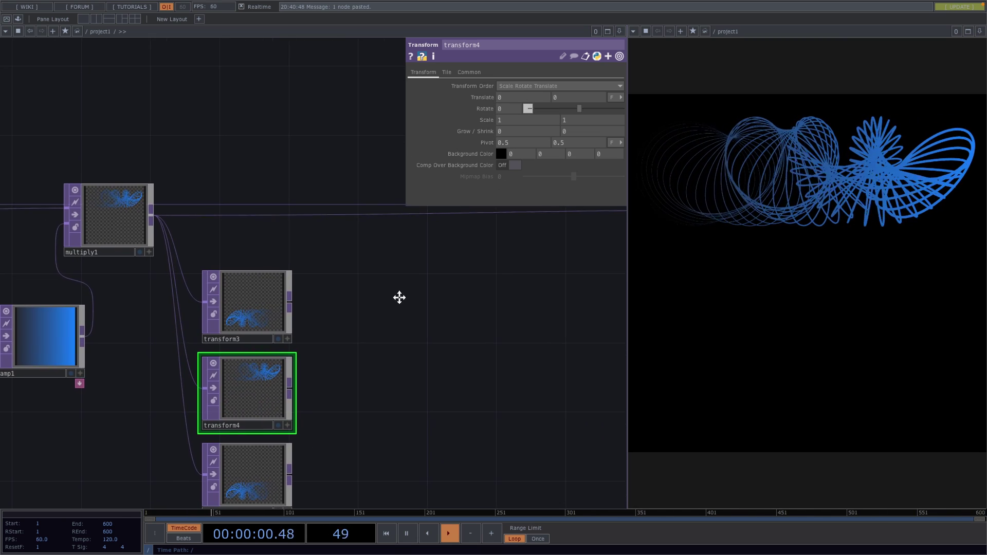
- Add a Composite TOP comp1 fed by multiply1 and transform3–5, wired to the downstream node
{"action": "key", "text": "Tab"}
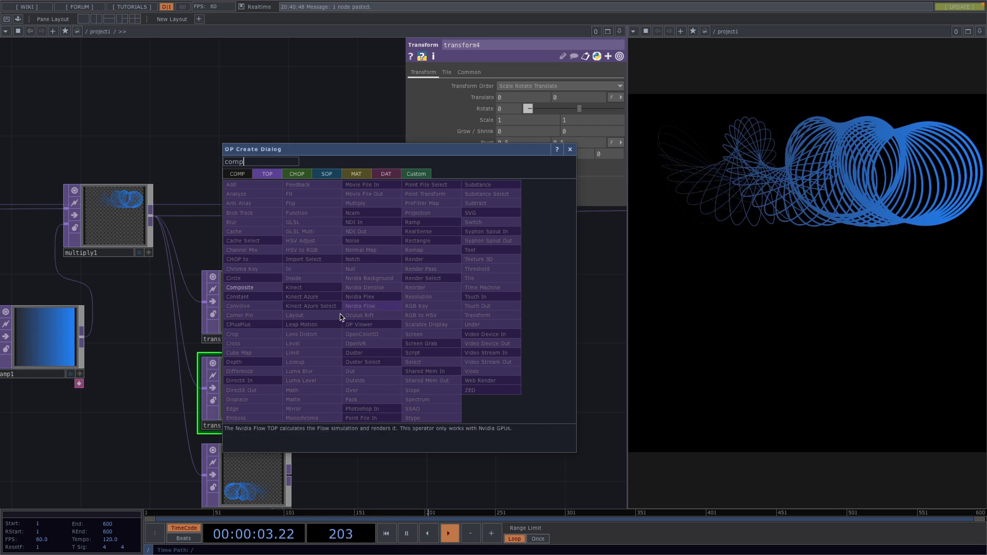
{"action": "left_click", "coordinate": [237, 288]}
{"action": "left_click", "coordinate": [434, 341]}
{"action": "left_click", "coordinate": [139, 230]}
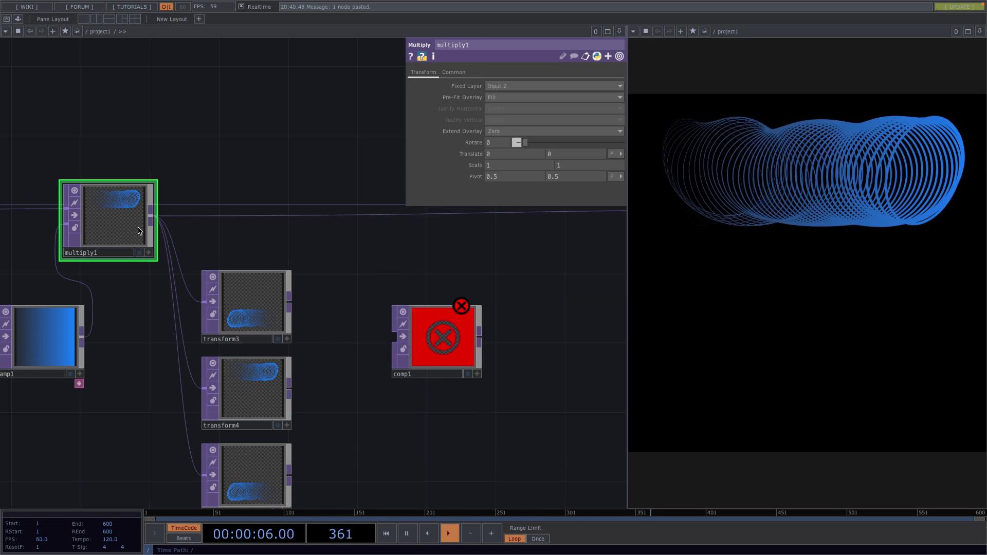
{"action": "left_click_drag", "start_coordinate": [116, 137], "coordinate": [465, 364]}
{"action": "left_click_drag", "start_coordinate": [454, 410], "coordinate": [348, 419]}
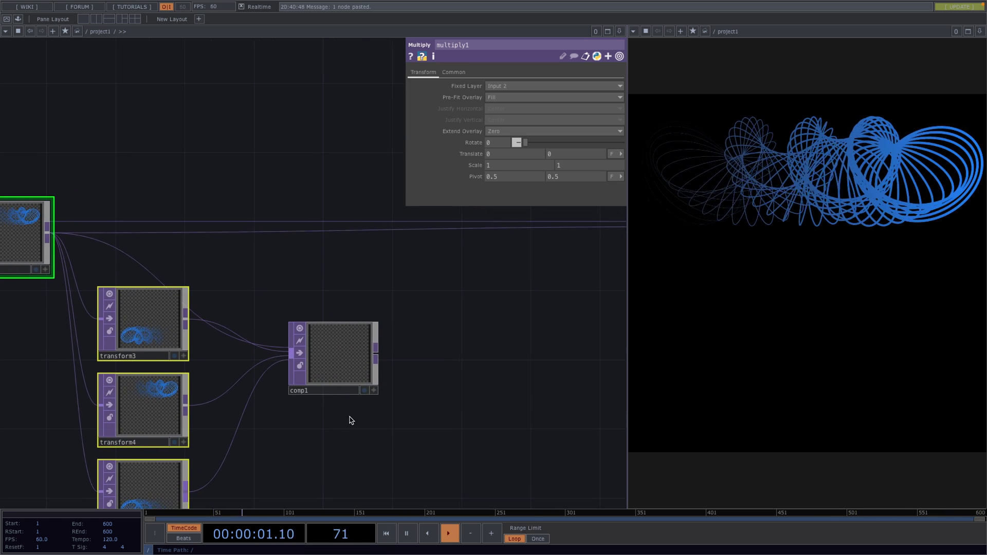
{"action": "left_click_drag", "start_coordinate": [376, 357], "coordinate": [419, 229]}
- Set comp1's composite operation to Over
{"action": "left_click_drag", "start_coordinate": [339, 353], "coordinate": [351, 260]}
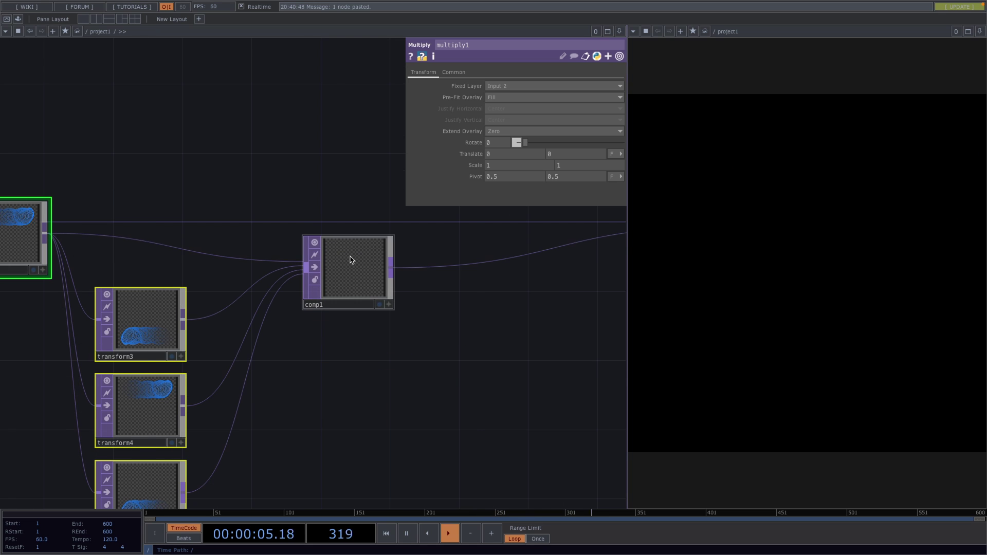
{"action": "left_click", "coordinate": [351, 260]}
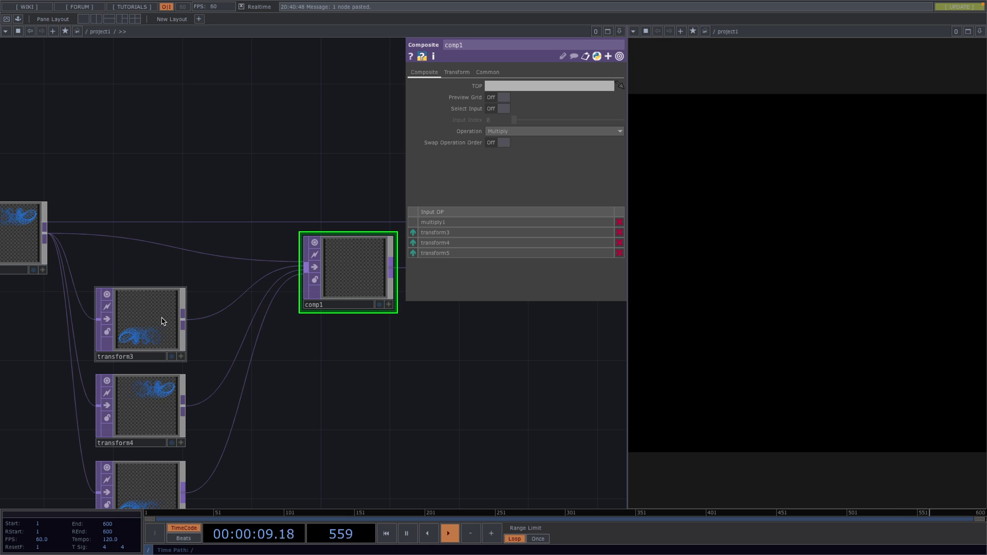
{"action": "left_click", "coordinate": [515, 132]}
{"action": "left_click", "coordinate": [569, 216]}
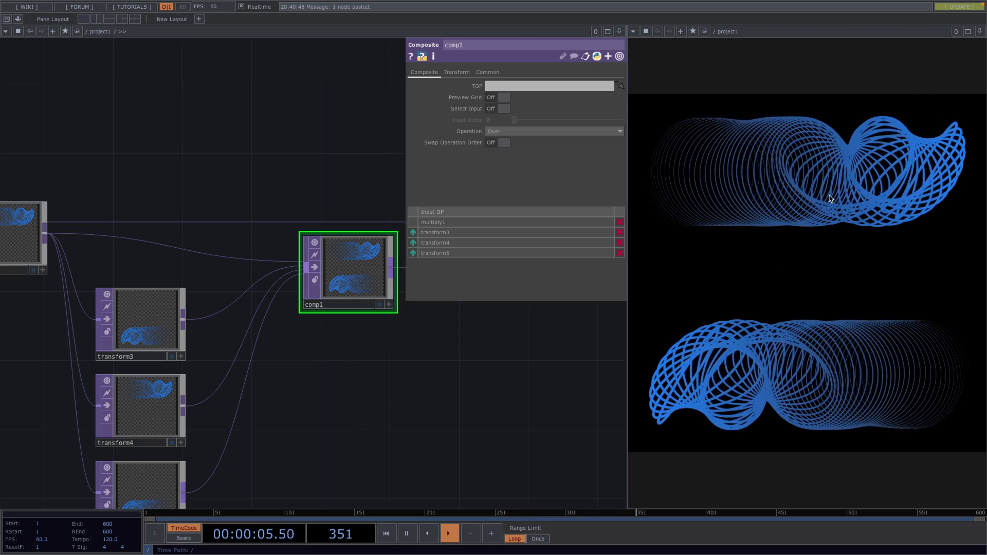
- Set transform4's Translate Y to -0.4 and transform5's Translate Y to 0.4
{"action": "left_click", "coordinate": [158, 335]}
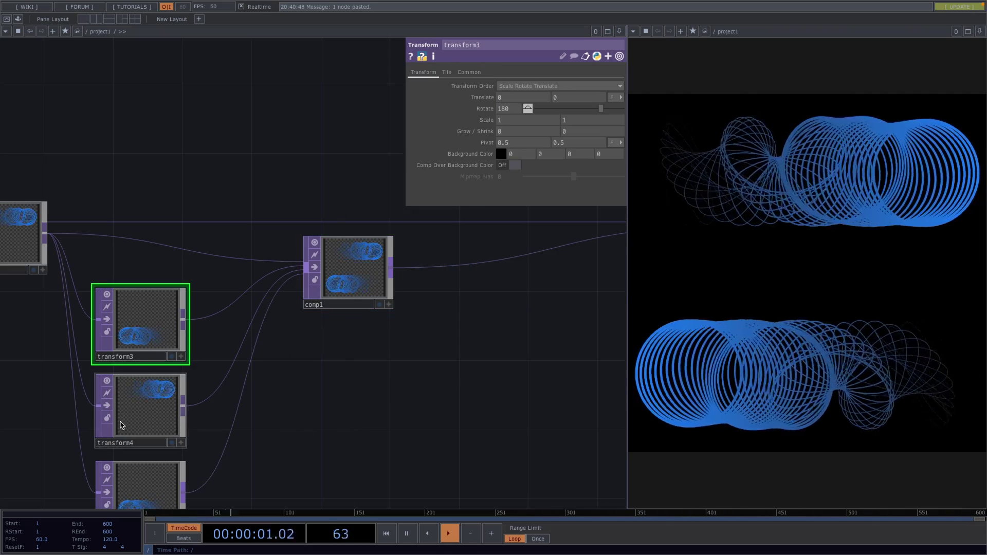
{"action": "left_click", "coordinate": [143, 416]}
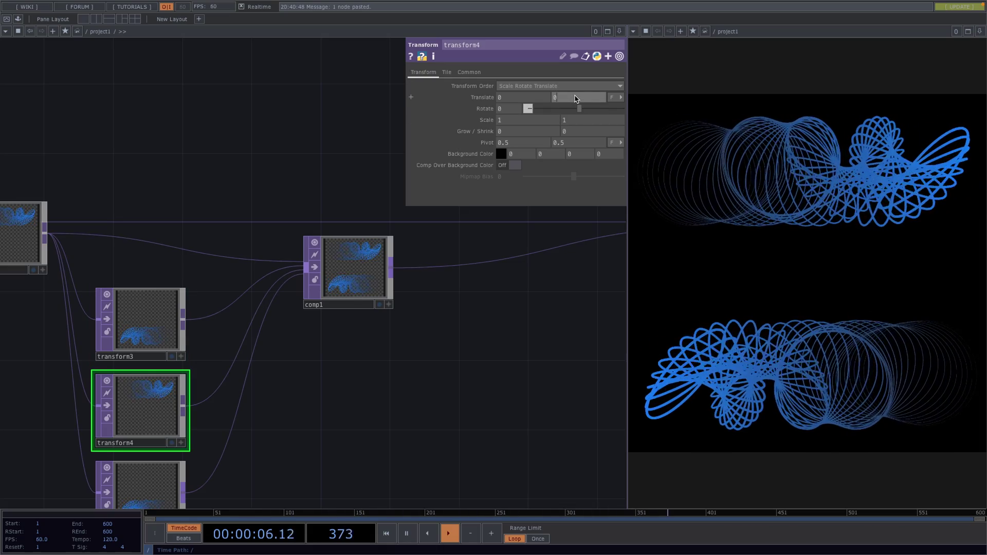
{"action": "mouse_move", "coordinate": [576, 99]}
{"action": "middle_mouse_down"}
{"action": "mouse_move", "coordinate": [551, 87]}
{"action": "mouse_move", "coordinate": [564, 87]}
{"action": "middle_mouse_up"}
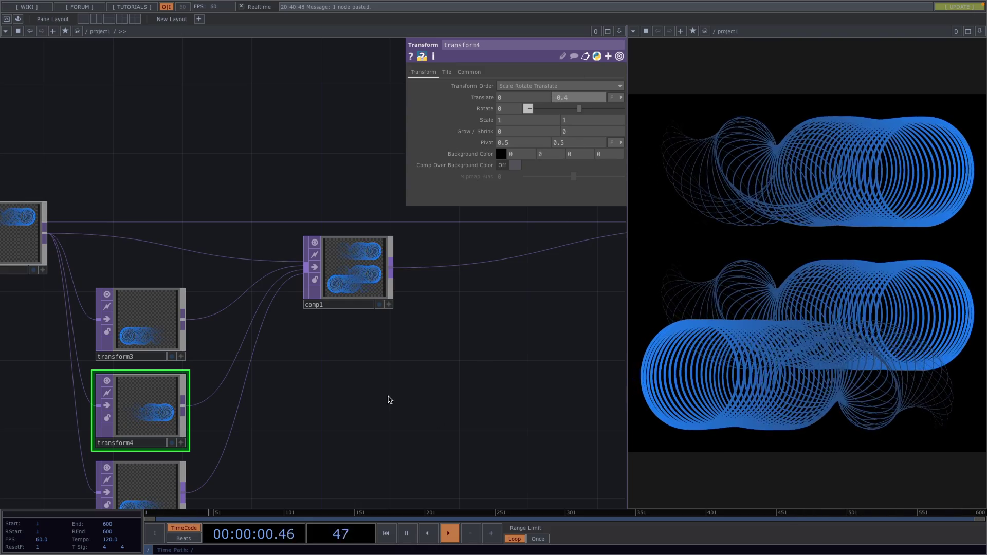
{"action": "left_click", "coordinate": [154, 493]}
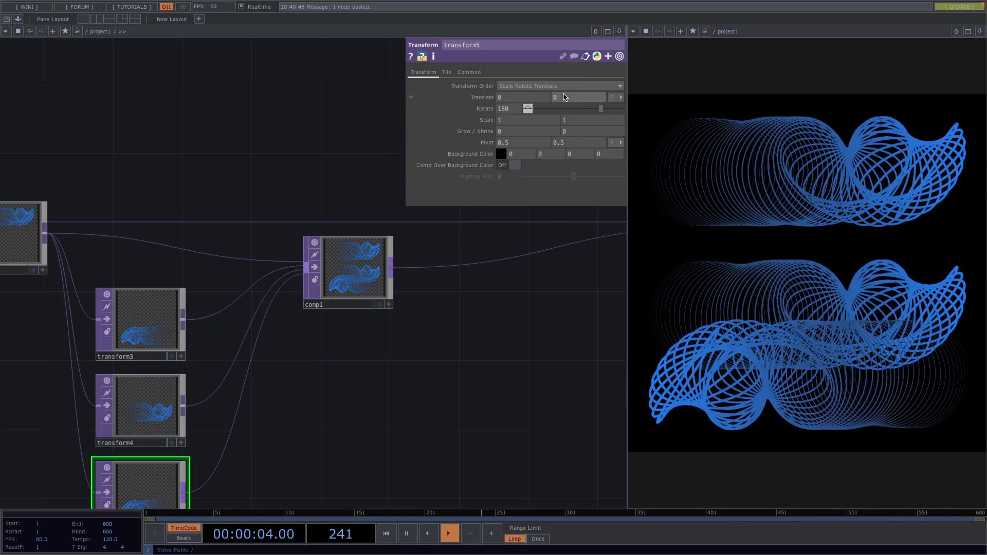
{"action": "middle_click_drag", "start_coordinate": [562, 98], "coordinate": [569, 78]}
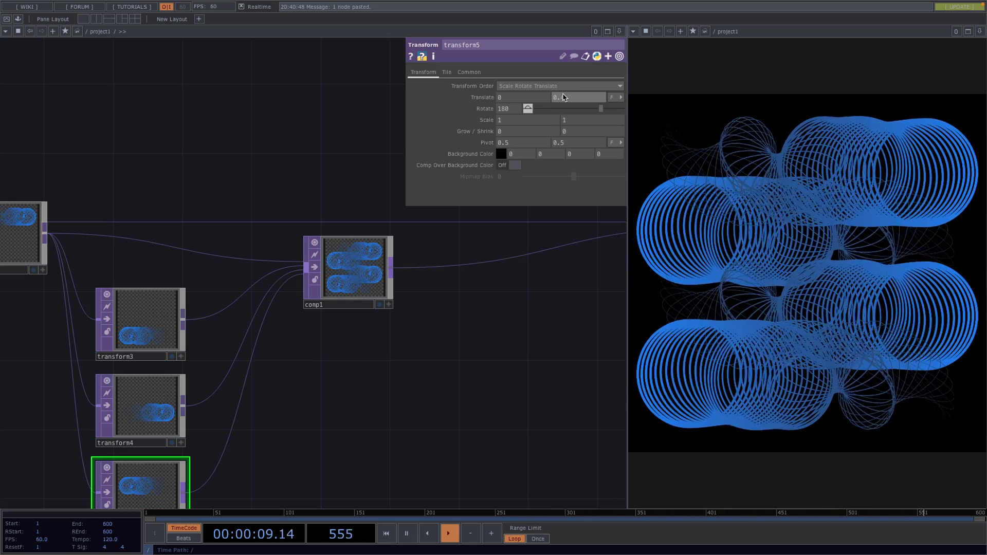
{"action": "scroll", "coordinate": [406, 379], "scroll_direction": "down", "scroll_amount": 3}
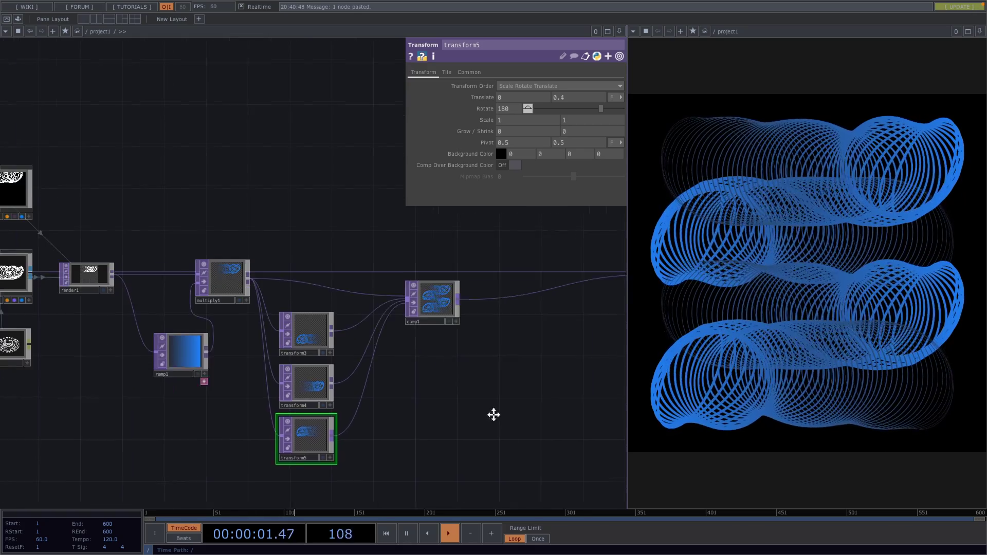
- Move cam1 back along Z to about 8.3
{"action": "left_click", "coordinate": [137, 167]}
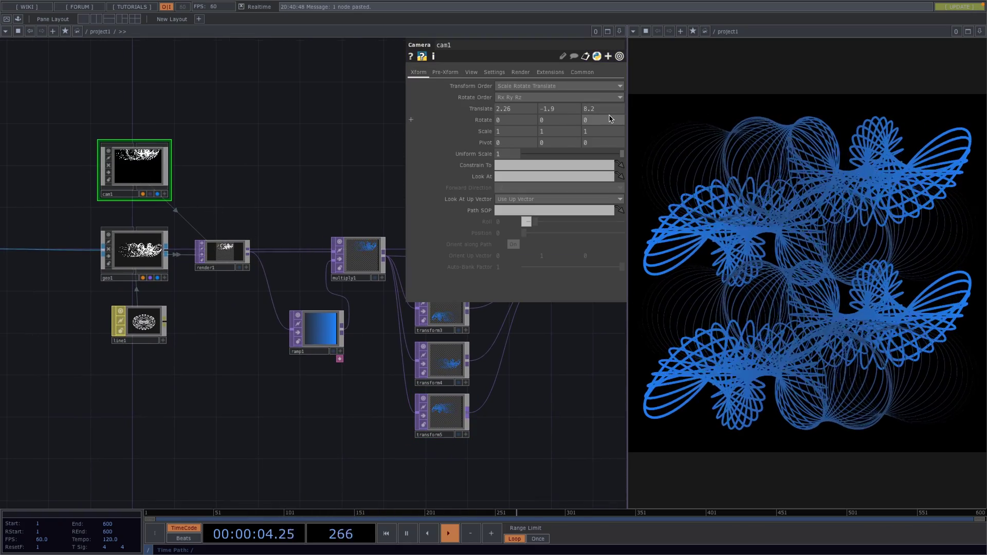
{"action": "middle_click_drag", "start_coordinate": [610, 113], "coordinate": [607, 114]}
{"action": "left_click_drag", "start_coordinate": [146, 441], "coordinate": [94, 212]}
- Shrink transform2's uniform scale to about 0.81
{"action": "left_click", "coordinate": [28, 202]}
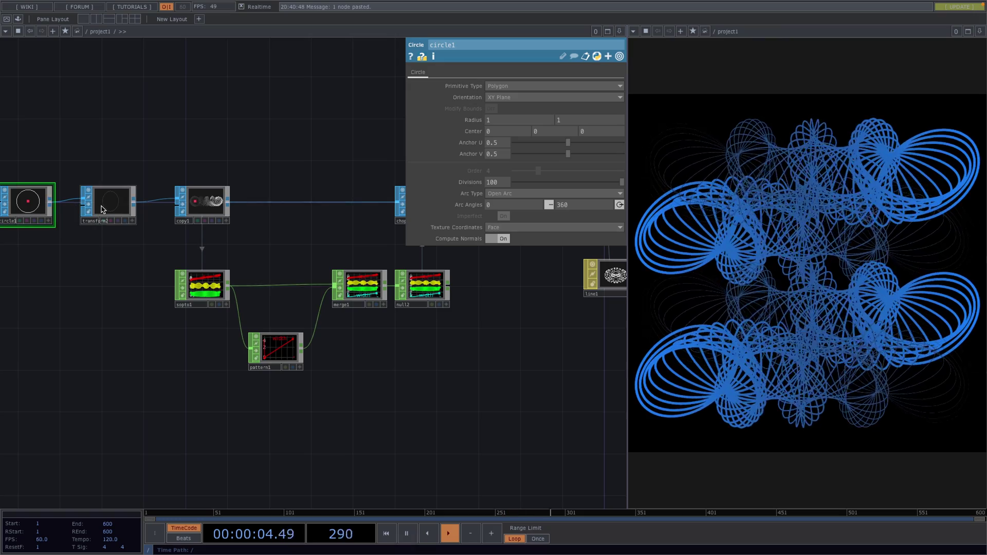
{"action": "left_click", "coordinate": [108, 203]}
{"action": "left_click_drag", "start_coordinate": [525, 166], "coordinate": [522, 168]}
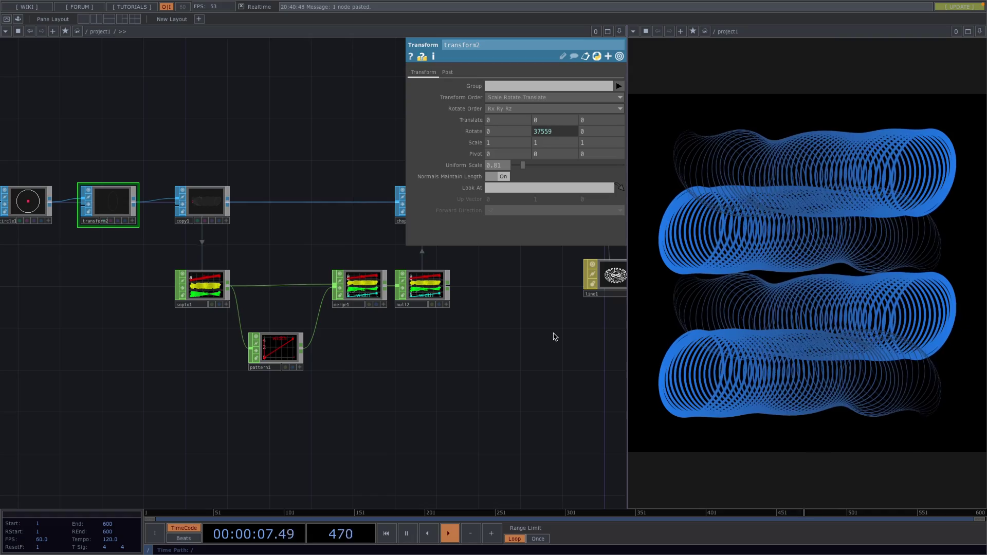
{"action": "key", "text": "p"}
{"action": "scroll", "coordinate": [556, 334], "scroll_direction": "down", "scroll_amount": 3}
{"action": "left_click_drag", "start_coordinate": [590, 375], "coordinate": [375, 397]}
{"action": "scroll", "coordinate": [481, 407], "scroll_direction": "down", "scroll_amount": 2}
{"action": "left_click_drag", "start_coordinate": [481, 408], "coordinate": [414, 405]}
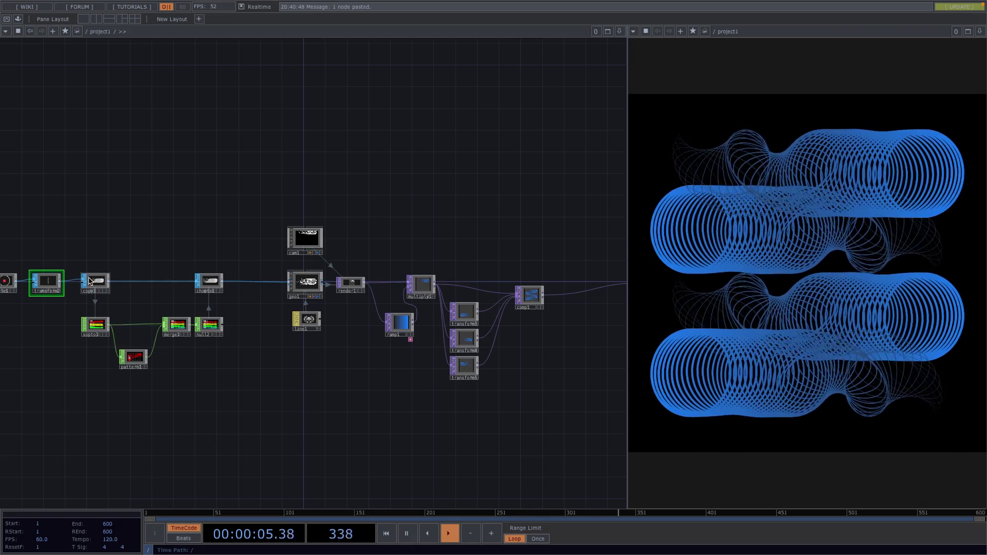